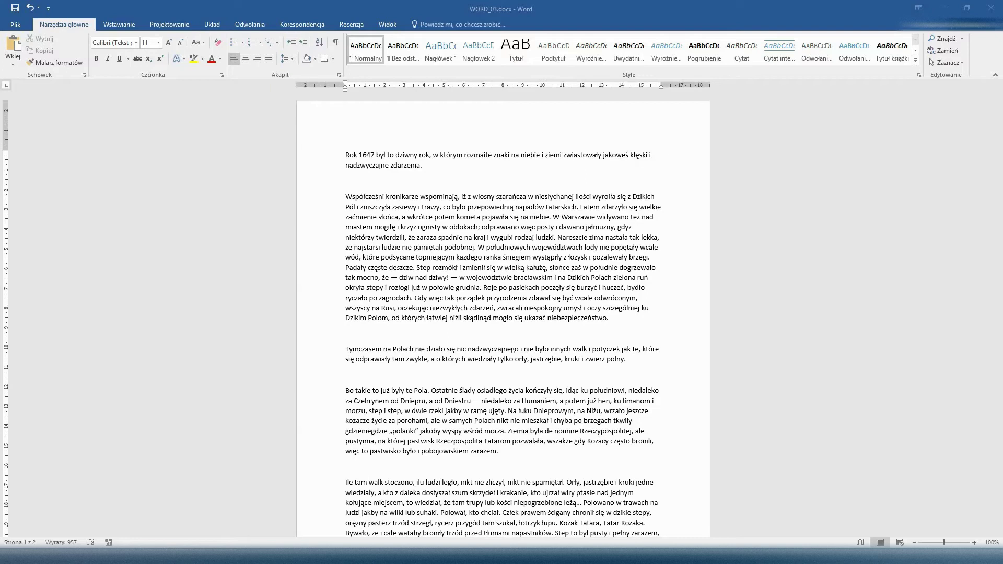
Select the whole opening paragraph about 1647 and preview typefaces from the Font list.
key(ctrl+shift+Down)
key(ctrl+shift+Down)
click(137, 42)
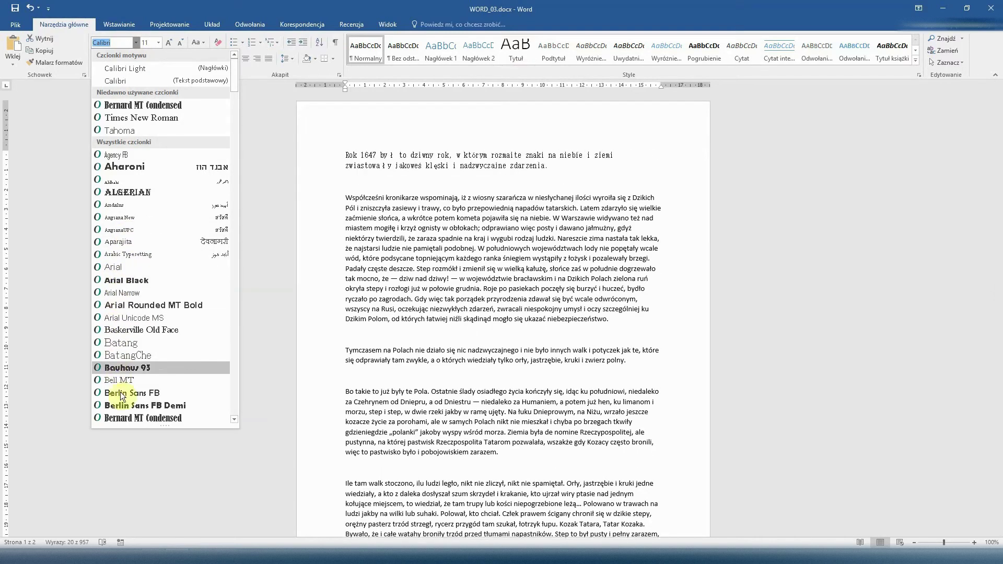
Try Bernard MT Condensed on the opening paragraph, then set it to Times New Roman.
click(123, 419)
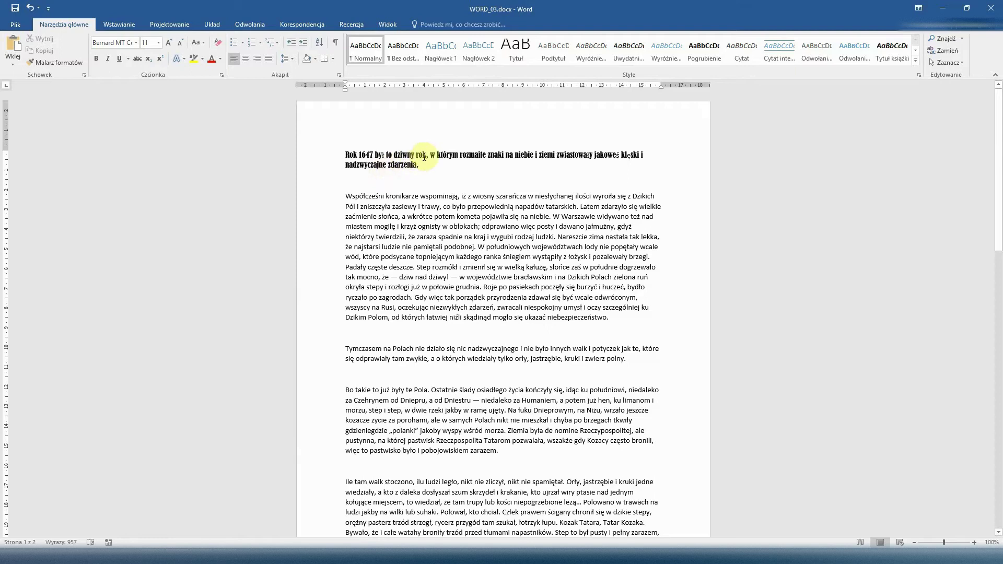
double_click(329, 161)
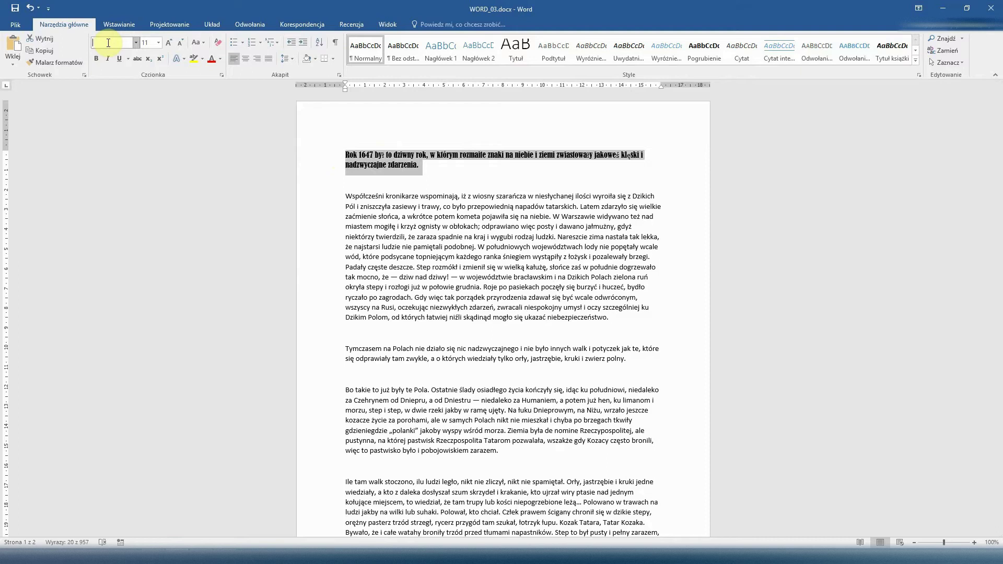
text(Times New Ro)
key(Return)
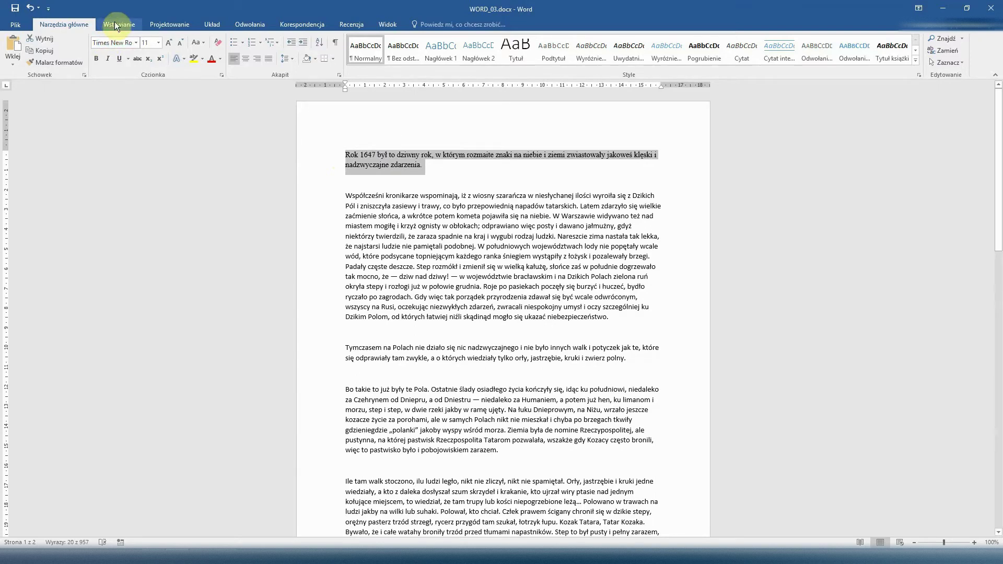
click(437, 155)
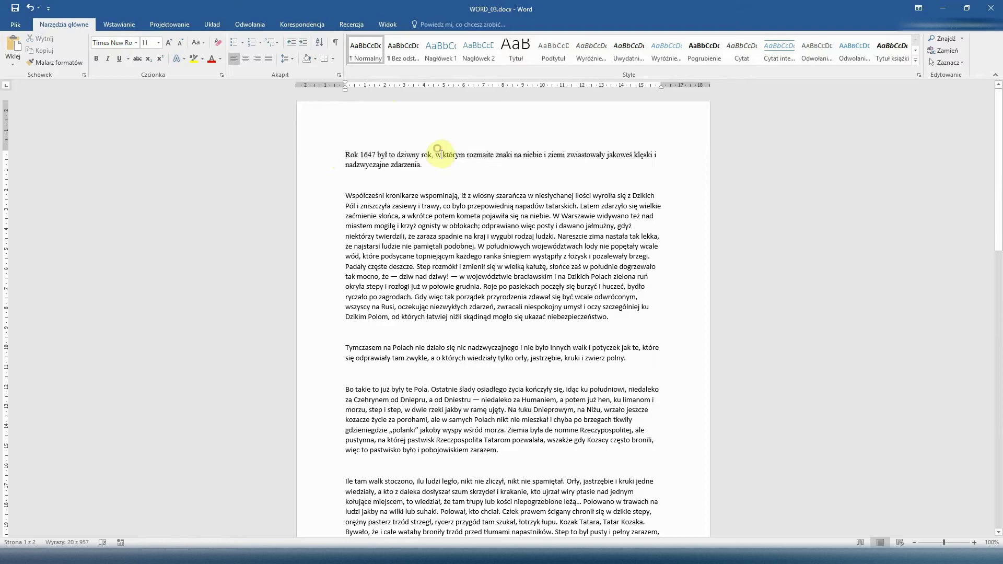
Set the first paragraph's final words, ending 'zdarzenia.', to 18 pt.
drag(448, 155, 454, 155)
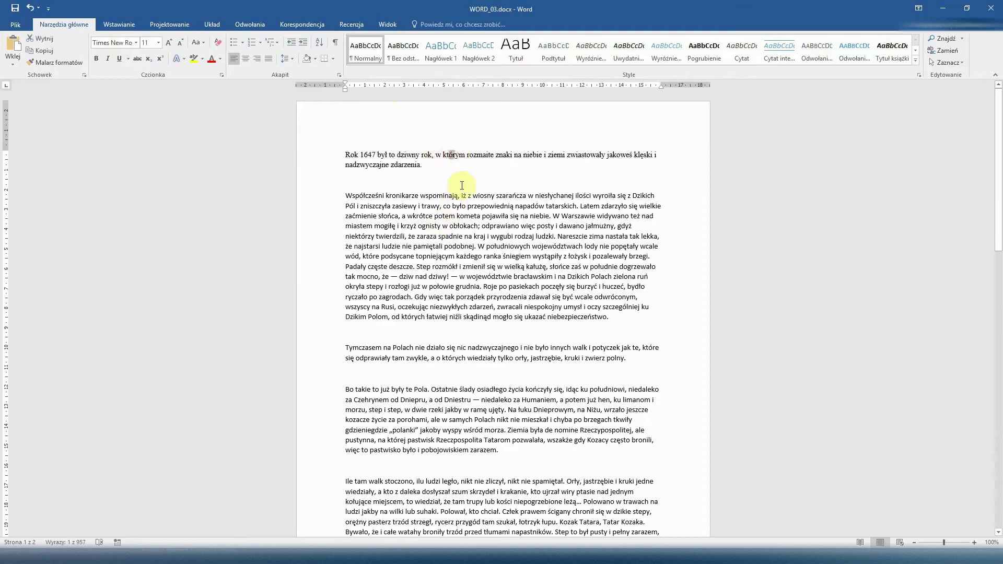
click(474, 164)
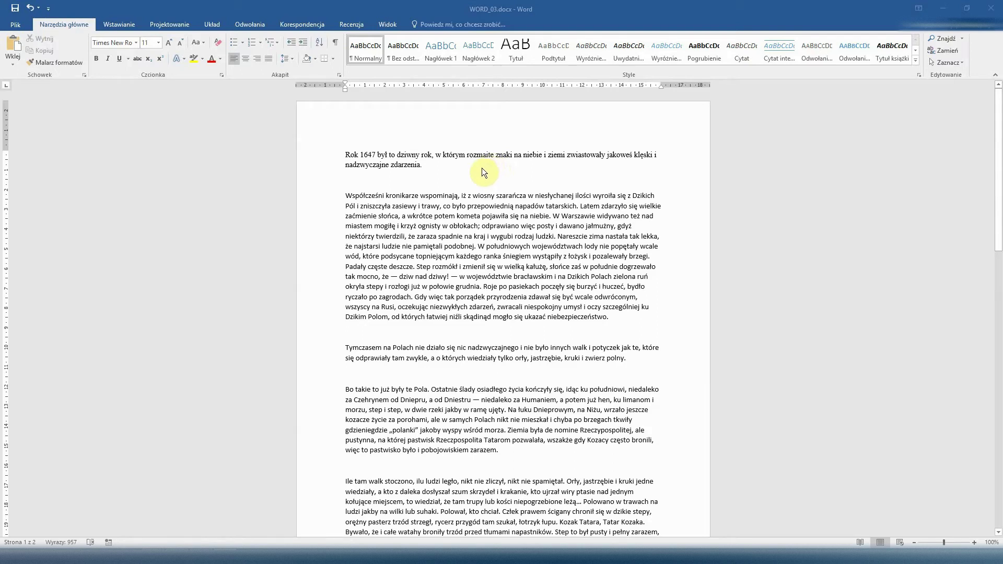
mouse_move(431, 164)
mouse_down()
mouse_move(396, 178)
mouse_move(376, 165)
mouse_up()
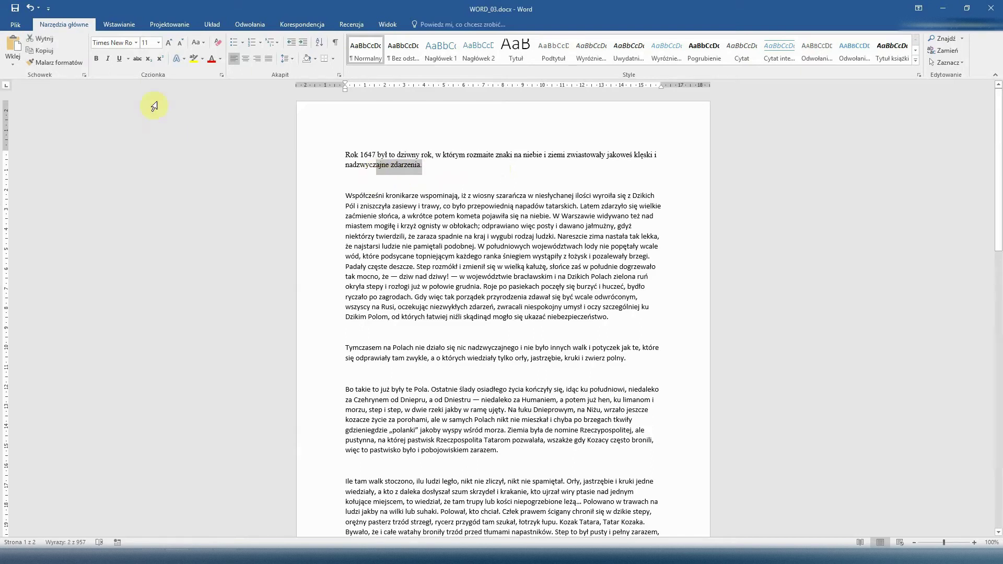
click(157, 44)
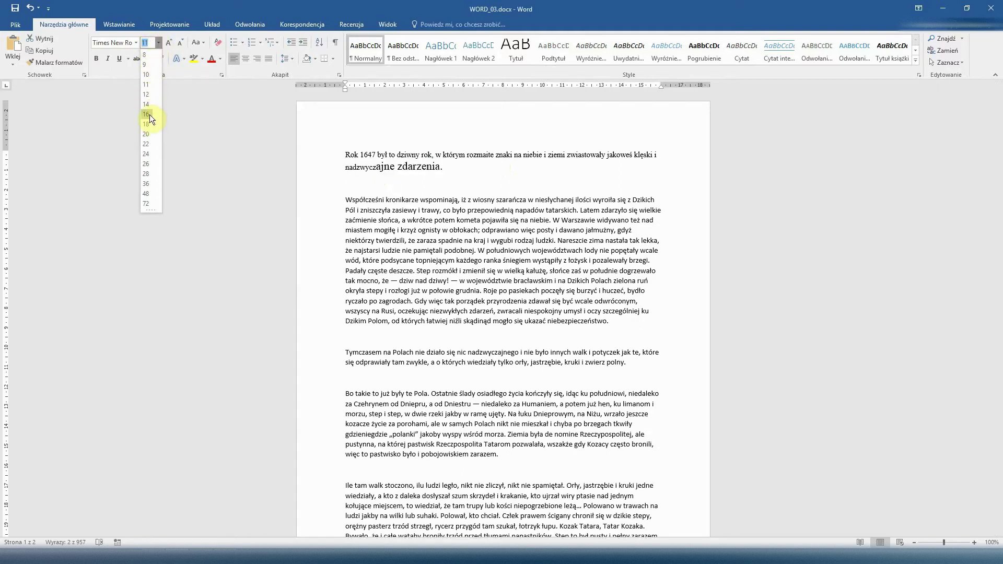
click(147, 124)
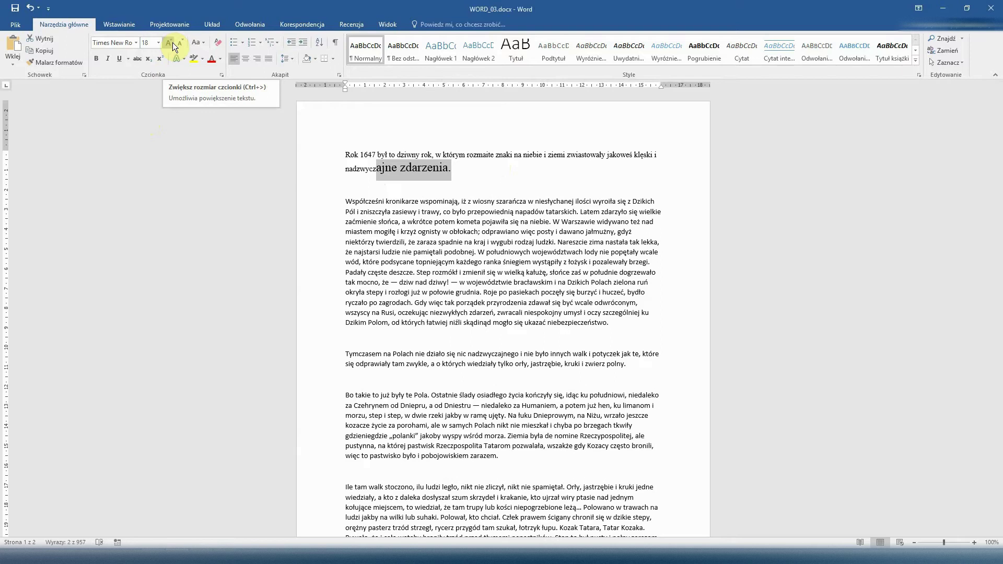
click(377, 169)
Grow part of 'nadzwyczajne' step by step to 72 pt, then shrink it back to 12 pt.
drag(376, 166, 352, 169)
click(172, 39)
click(171, 38)
click(171, 39)
click(171, 39)
click(172, 39)
click(172, 42)
click(172, 42)
click(172, 42)
click(172, 42)
click(171, 42)
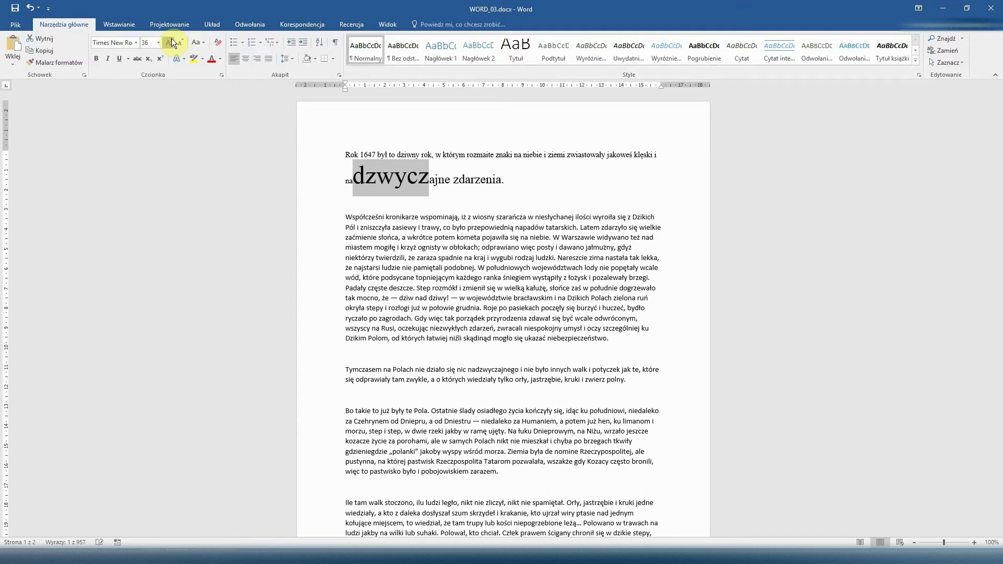
click(171, 42)
click(171, 42)
click(171, 42)
click(182, 44)
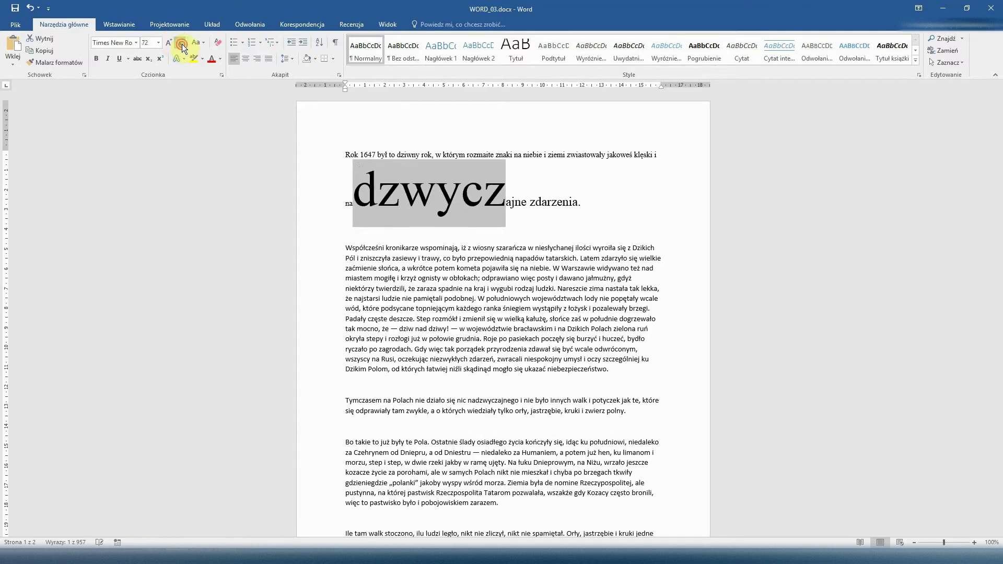
click(182, 44)
click(181, 44)
click(181, 43)
click(182, 44)
click(182, 44)
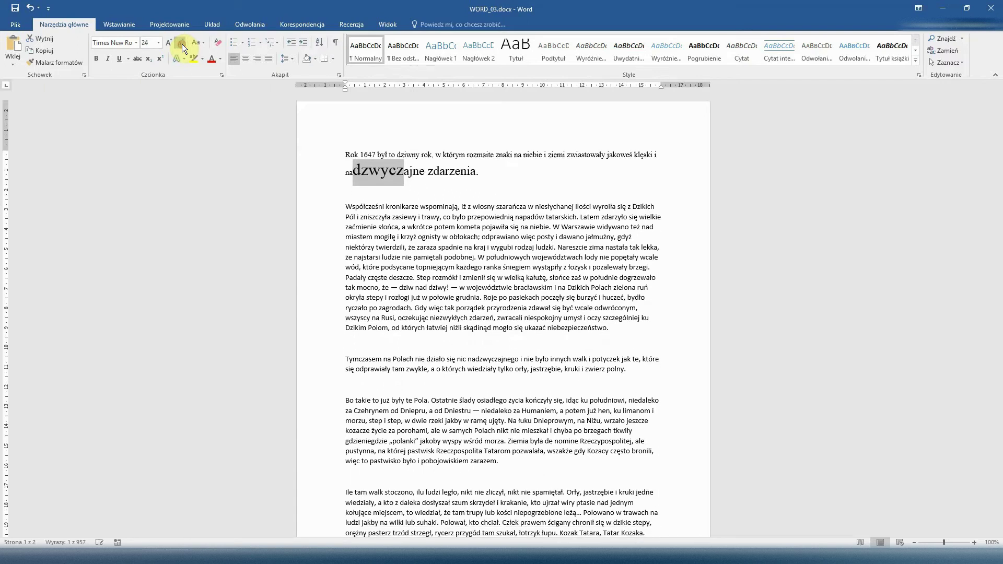
click(182, 44)
click(182, 44)
click(182, 44)
click(181, 44)
click(182, 44)
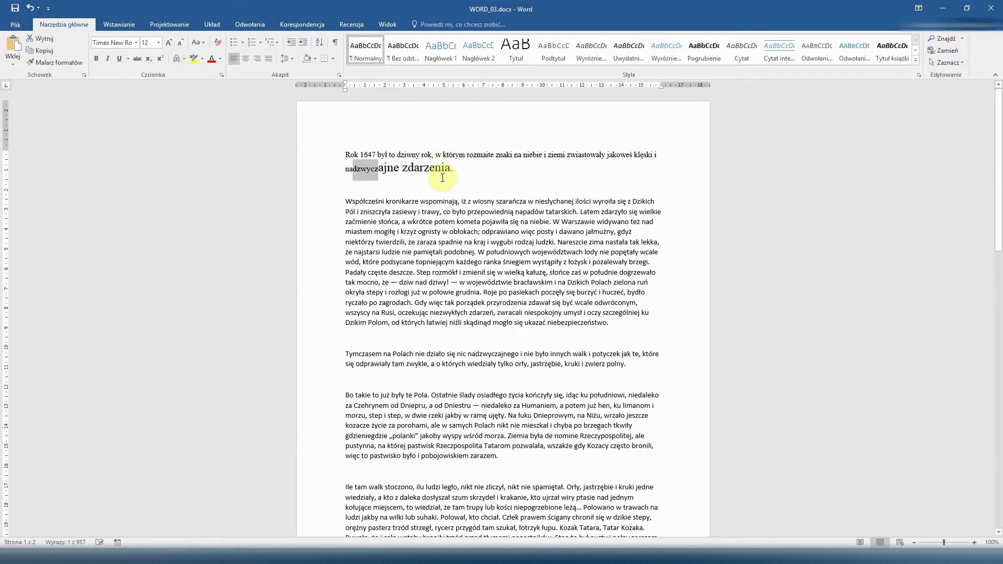
click(398, 178)
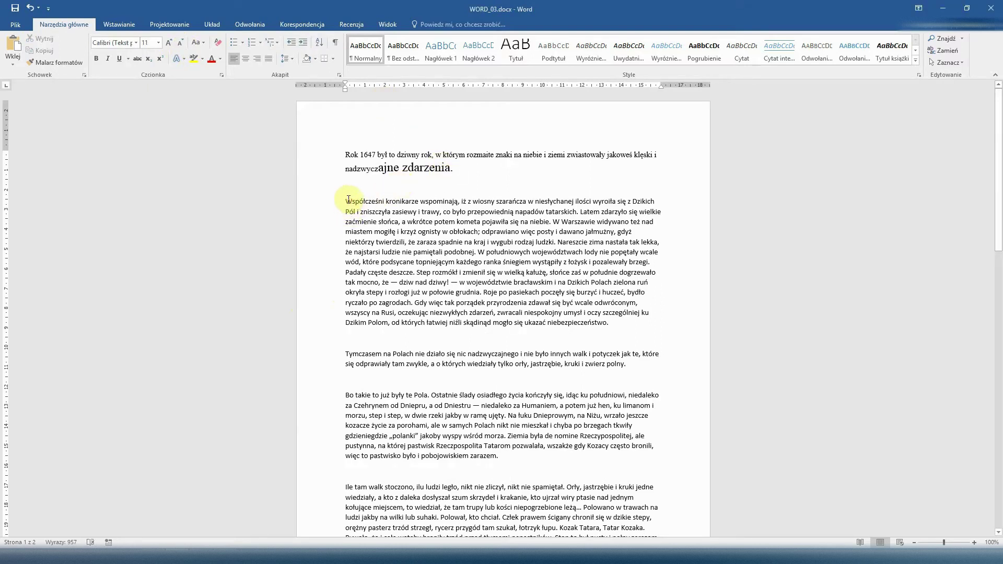
Switch the second paragraph's first two sentences to UPPERCASE, then to lowercase.
mouse_move(346, 202)
mouse_down()
mouse_move(555, 231)
mouse_move(551, 221)
mouse_up()
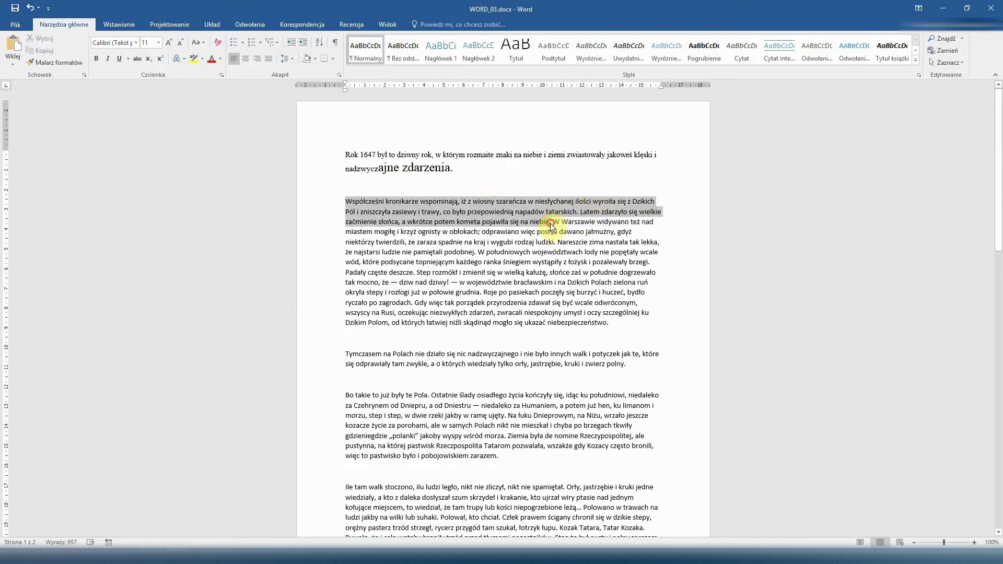
click(201, 42)
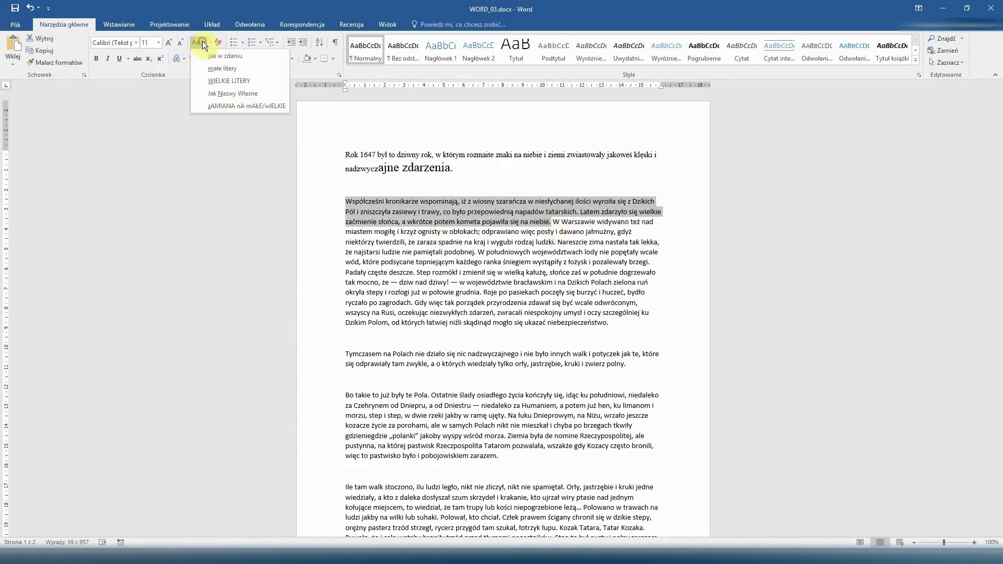
click(207, 81)
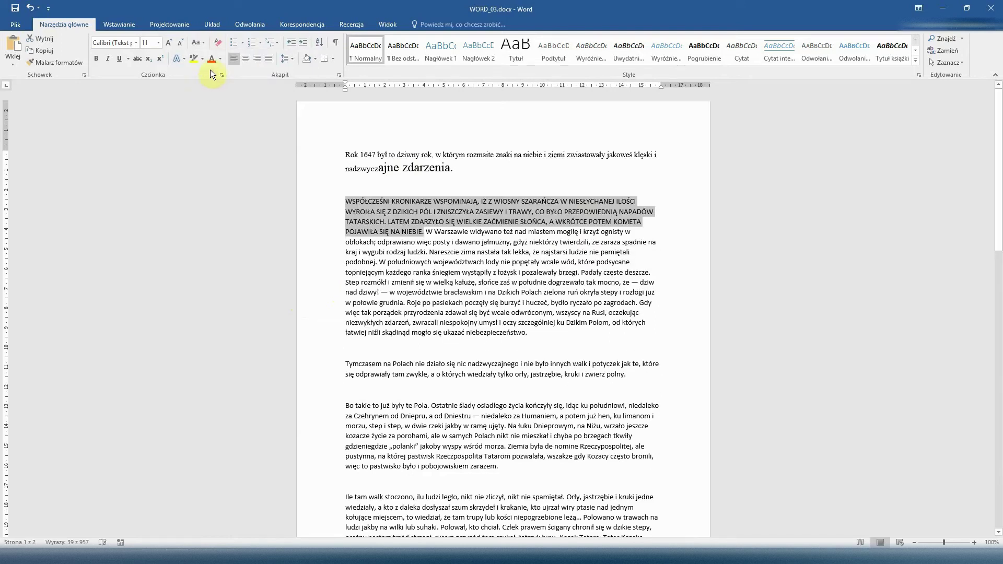
click(206, 46)
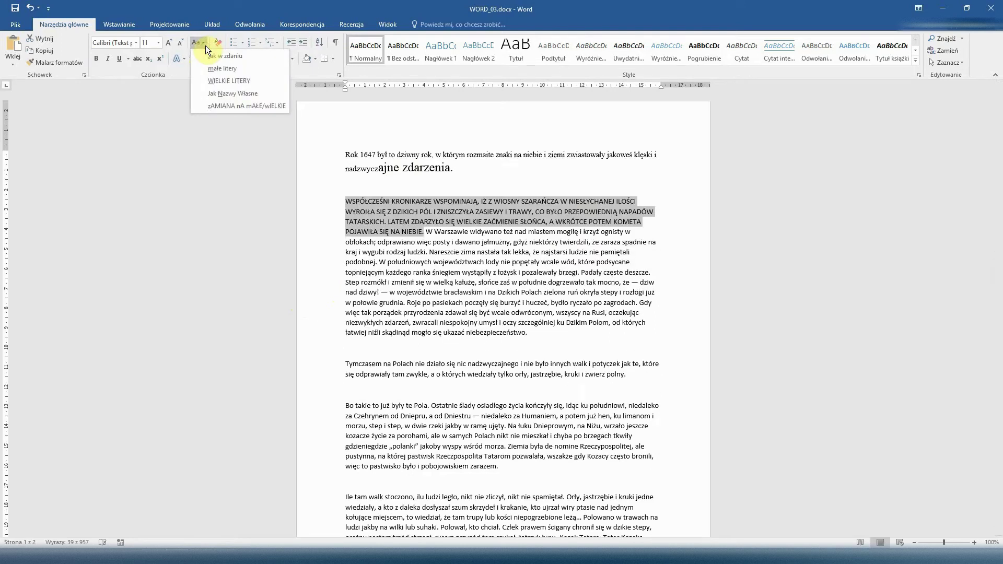
click(210, 68)
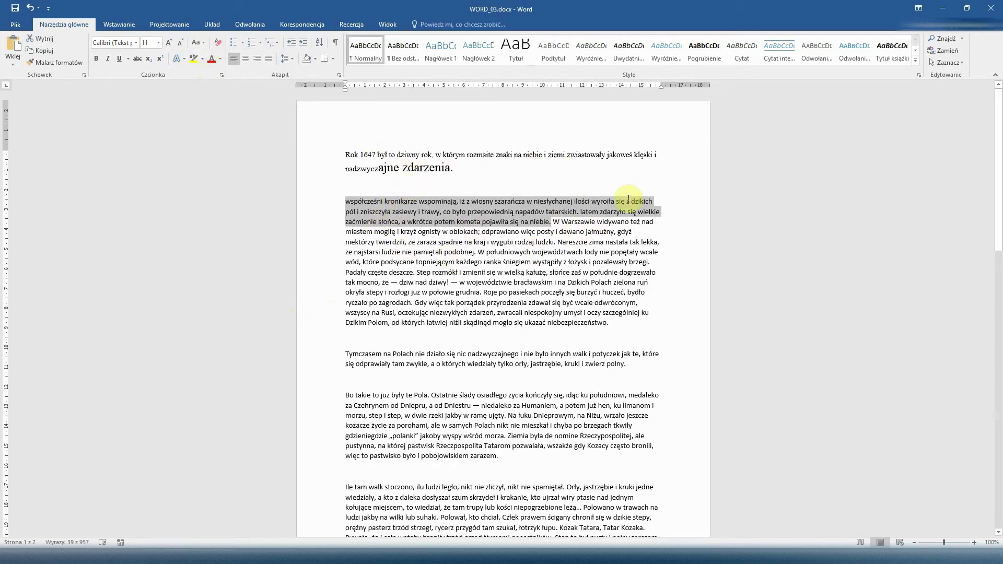
click(558, 242)
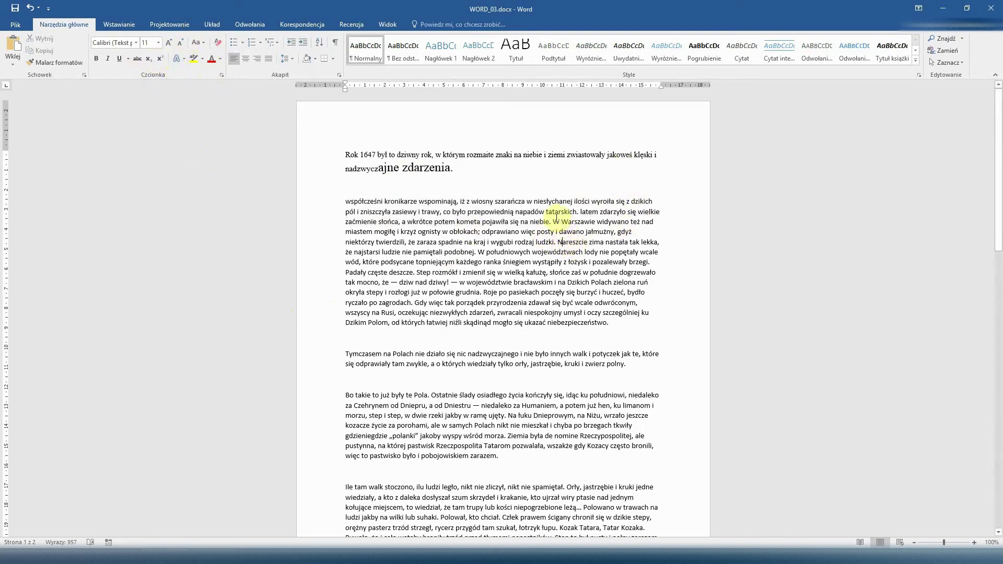
drag(552, 222, 652, 223)
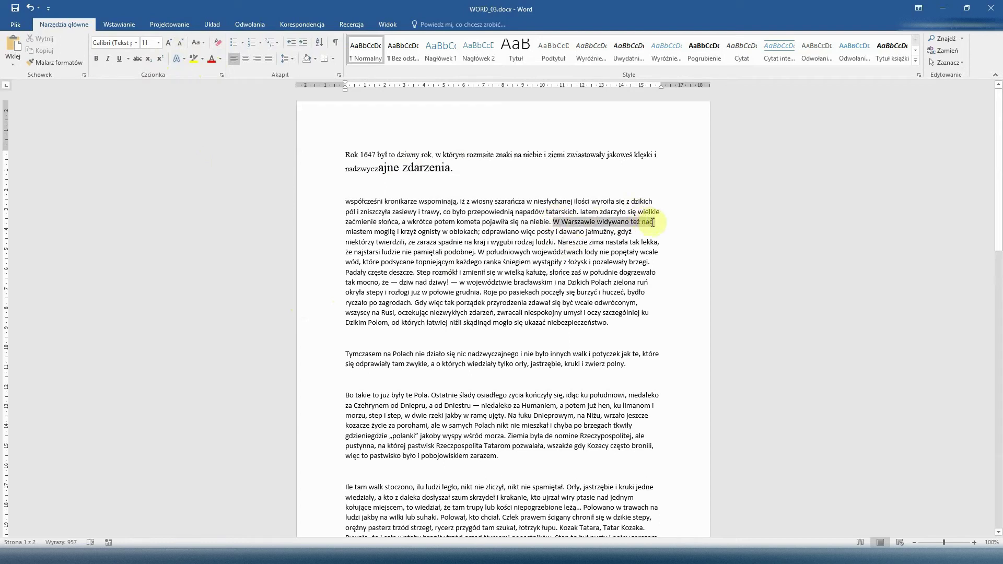
Bold 'W Warszawie widywano też nad' and make 'miastem mogiłę i krzyż ognisty w obłokach' bold italic underlined.
click(96, 59)
click(348, 242)
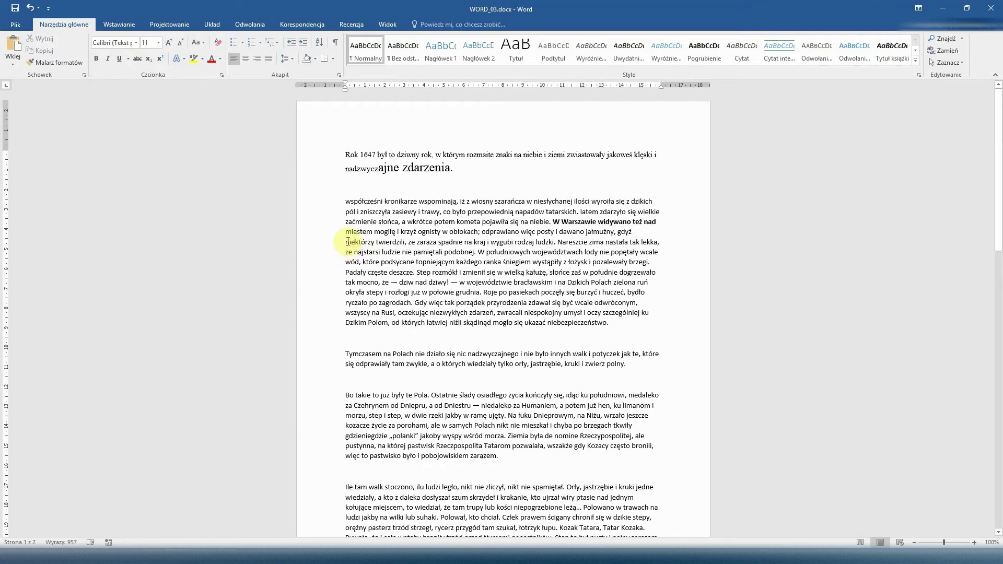
drag(348, 242, 478, 231)
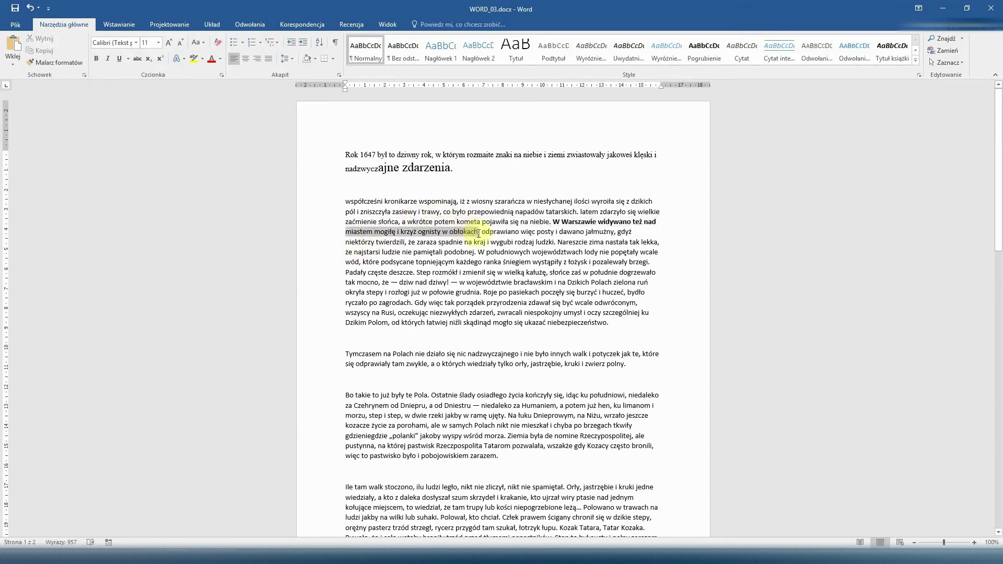
click(108, 58)
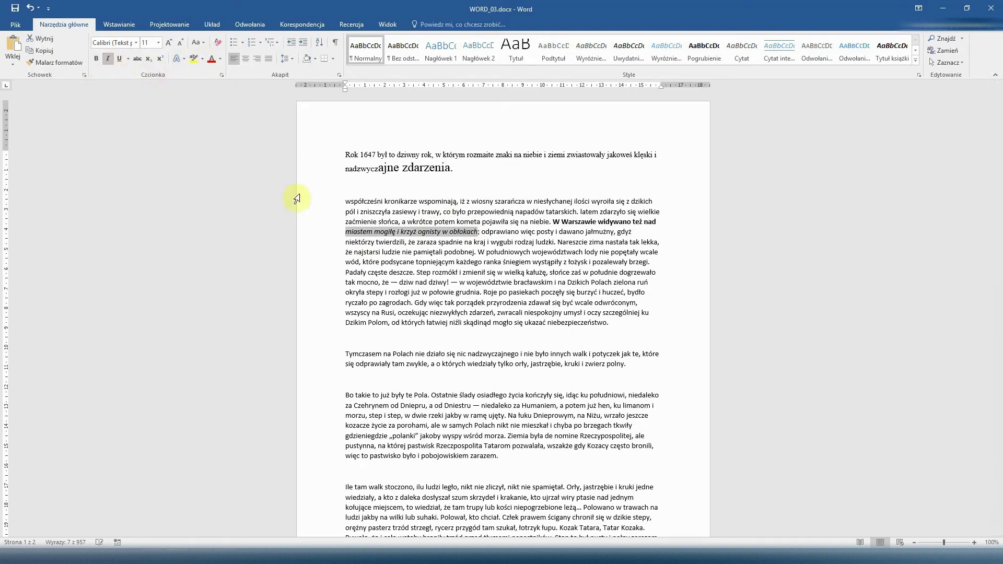
click(95, 58)
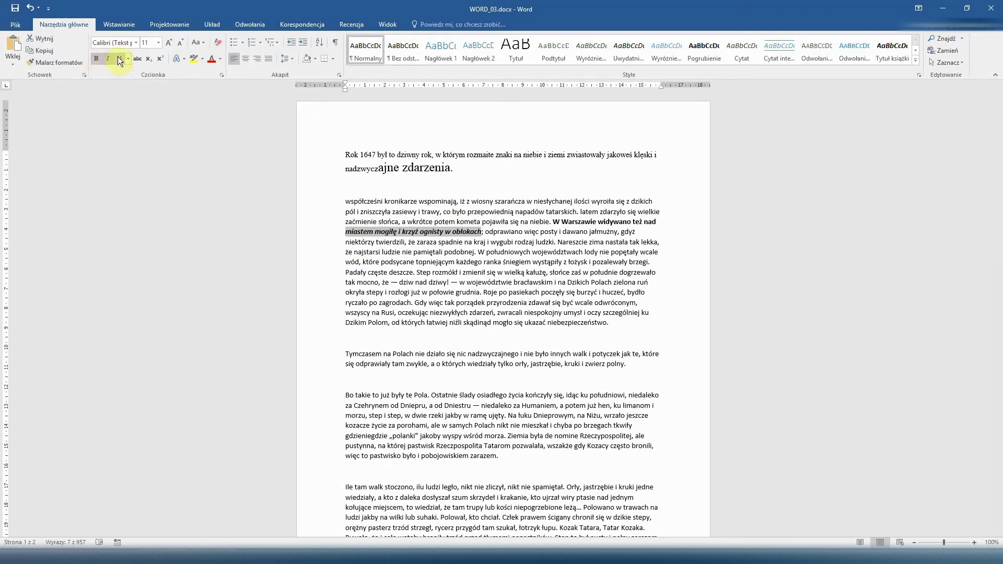
click(119, 59)
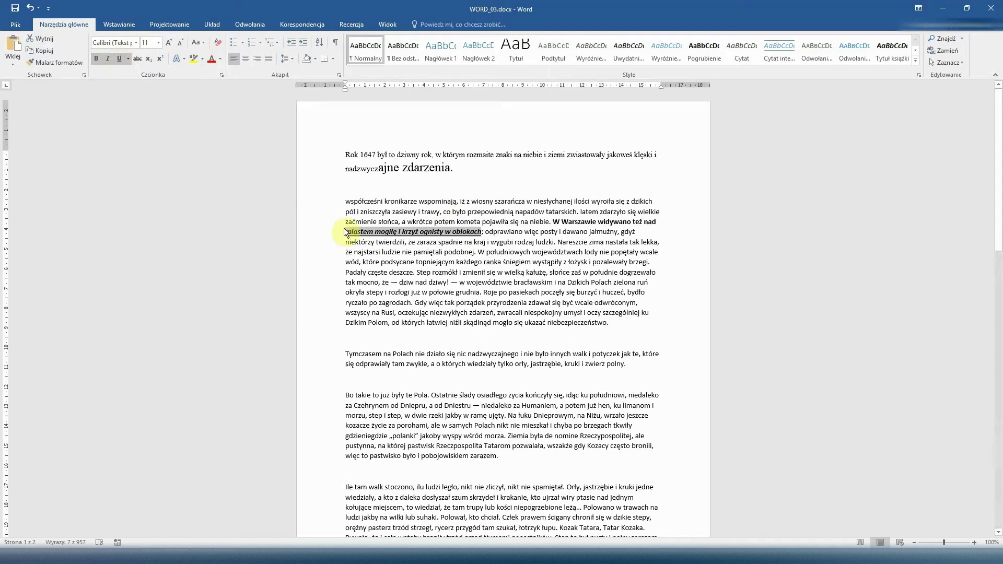
click(367, 251)
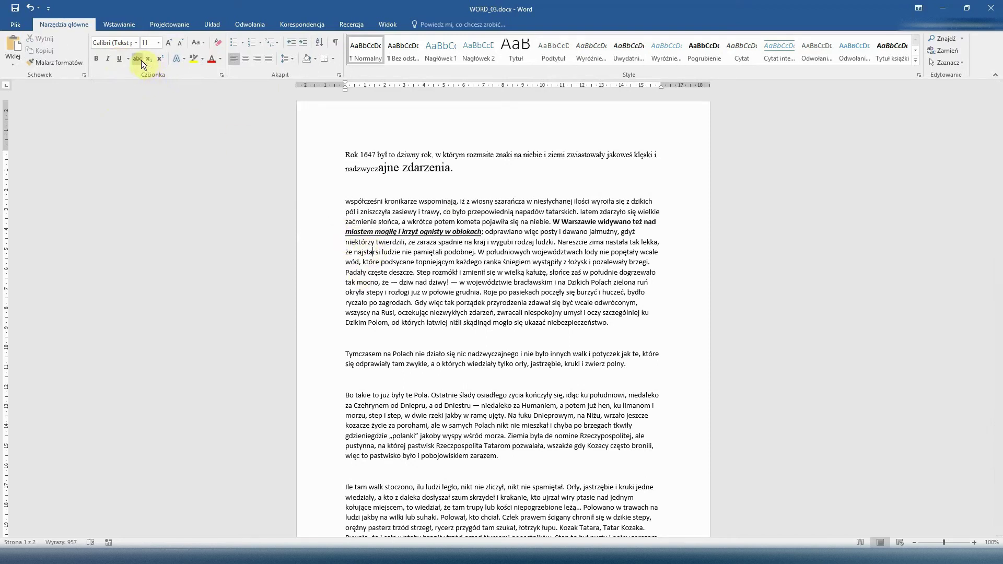
Strike through 'podsycane topniejącym każdego' and add a blank line after the paragraph.
mouse_move(382, 263)
mouse_down()
mouse_move(483, 231)
mouse_move(482, 262)
mouse_up()
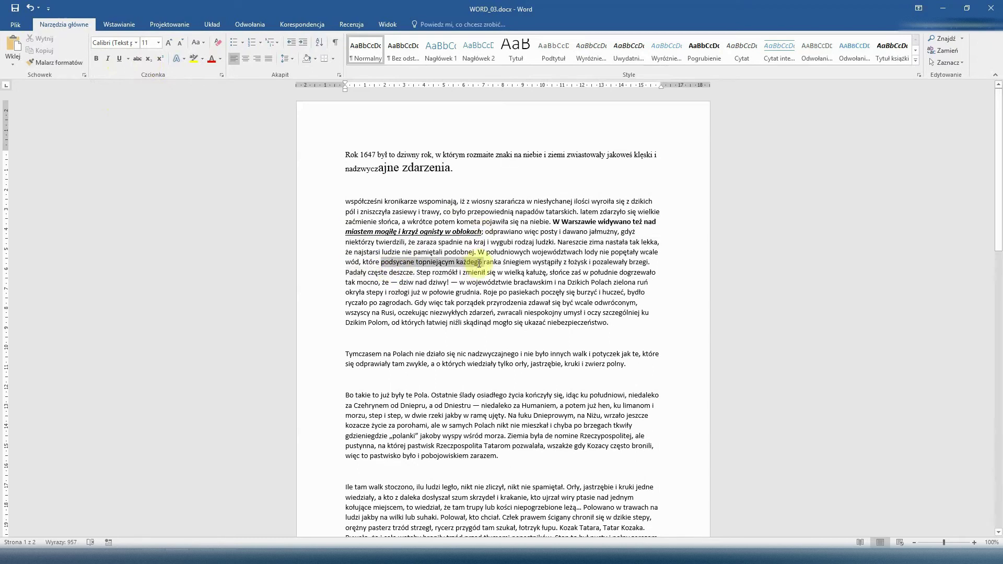
click(138, 58)
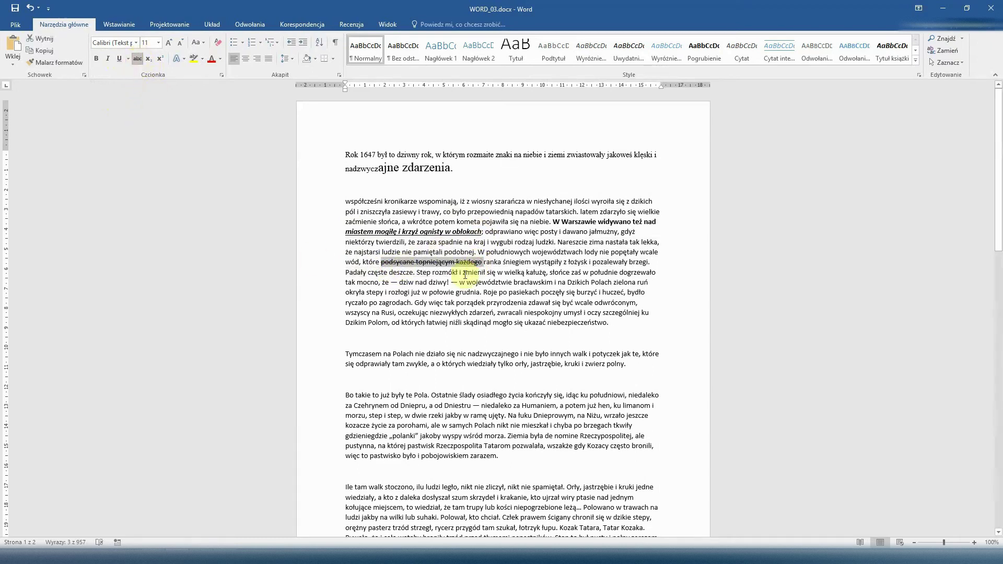
click(622, 324)
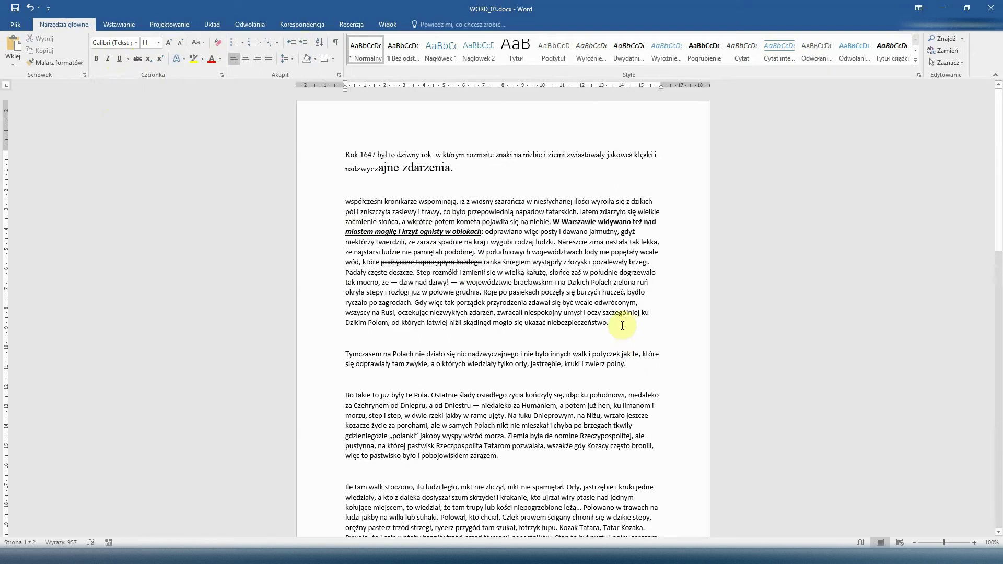
key(Return)
key(Return)
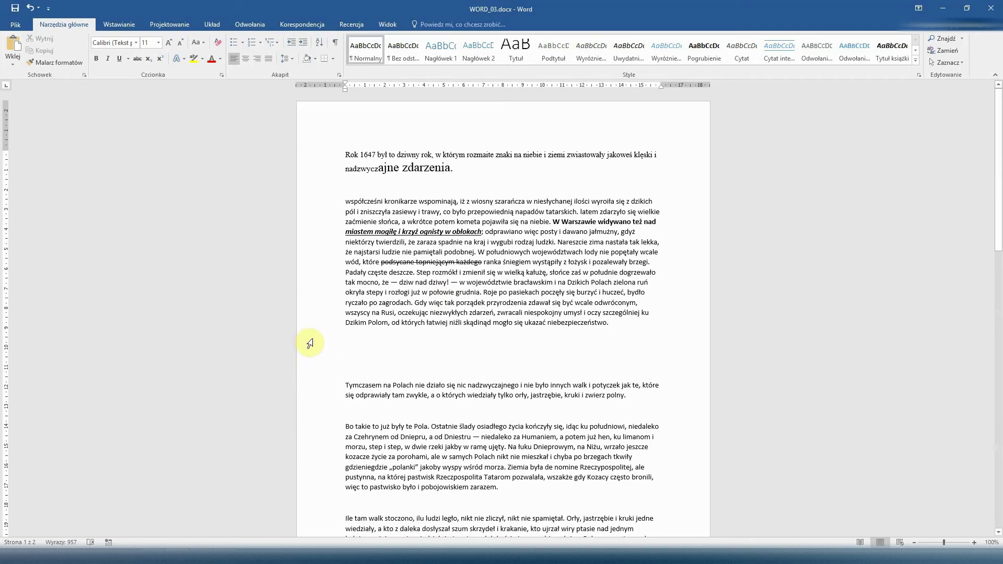
Type '2' followed by superscript '2aa' on the blank line.
text(2)
click(160, 56)
text(2)
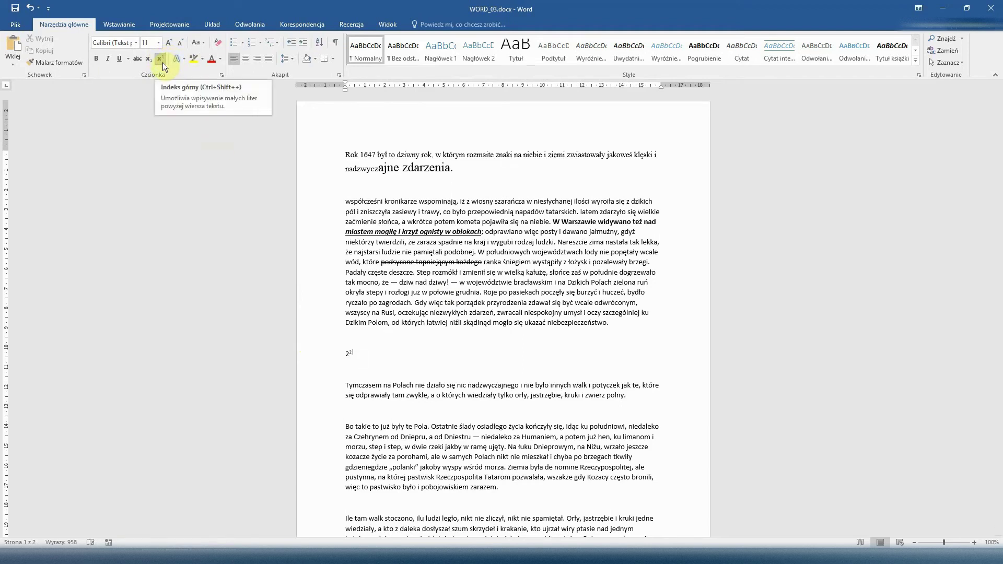
text(aaaaaaaaa)
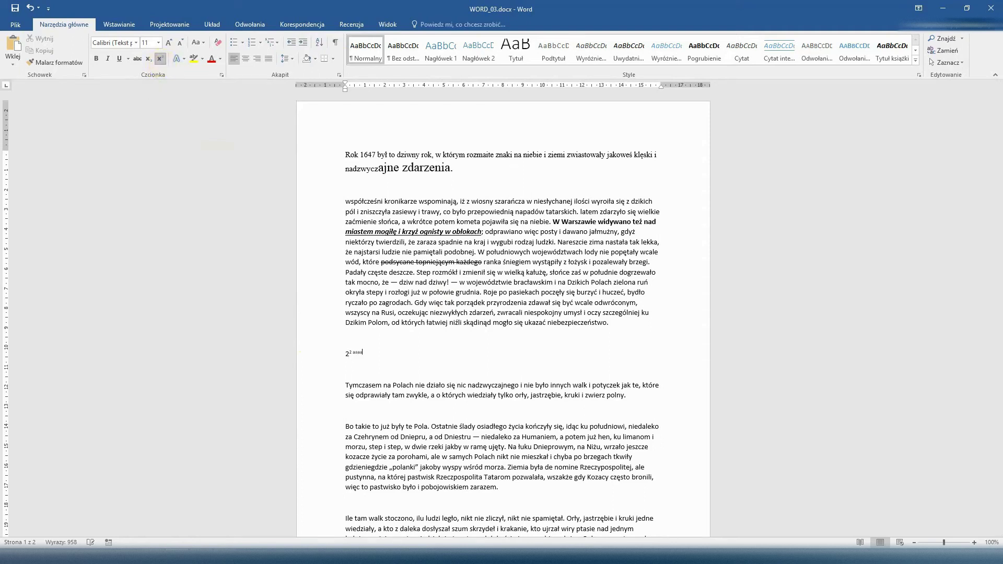
click(160, 58)
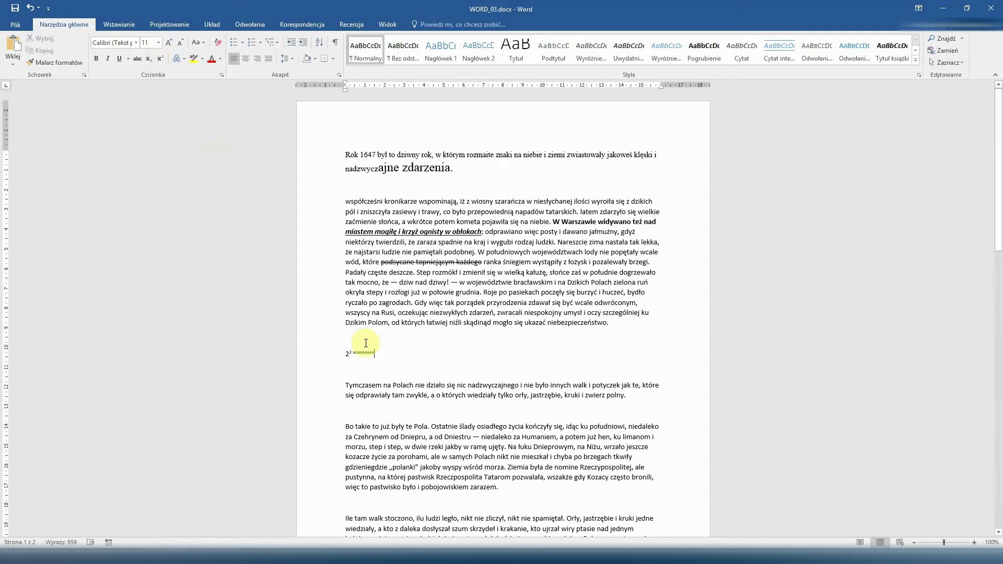
Add sample text 'aaaaaaffffff' and 'aaaaaaaa' in two different blue outlined text effects.
click(178, 59)
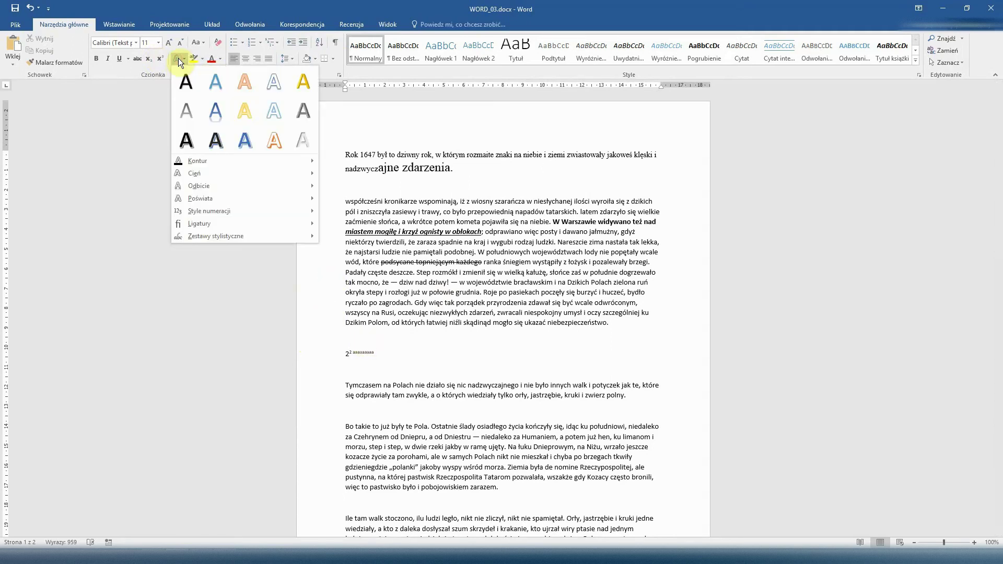
click(227, 102)
text(aa)
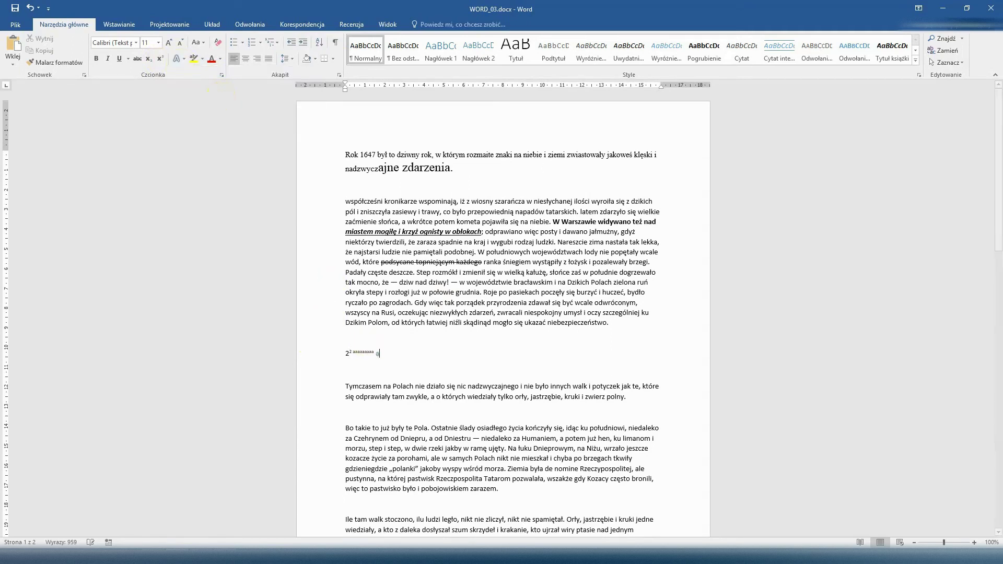
text(aaaaffffff)
click(182, 58)
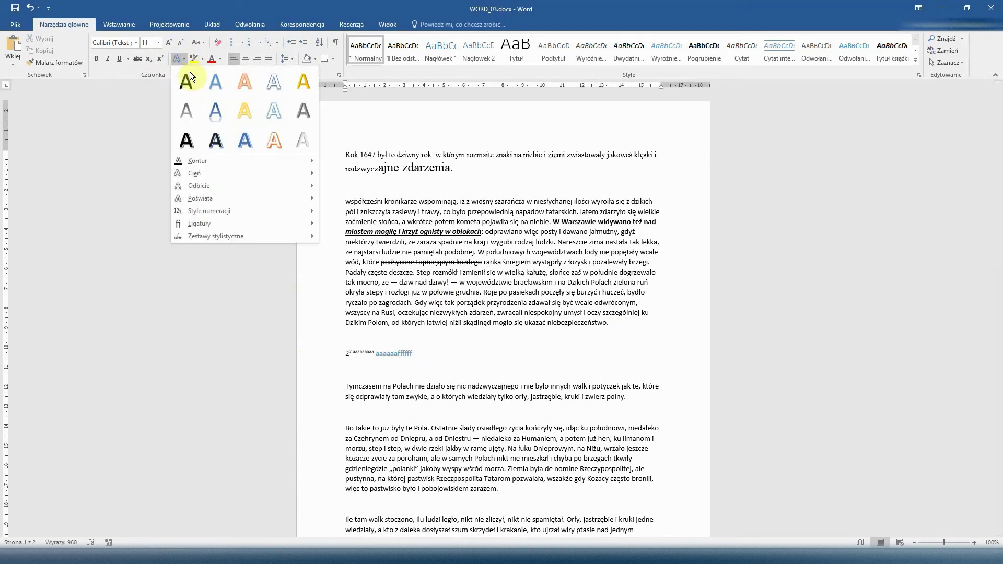
click(221, 148)
text(aaaaaaaa)
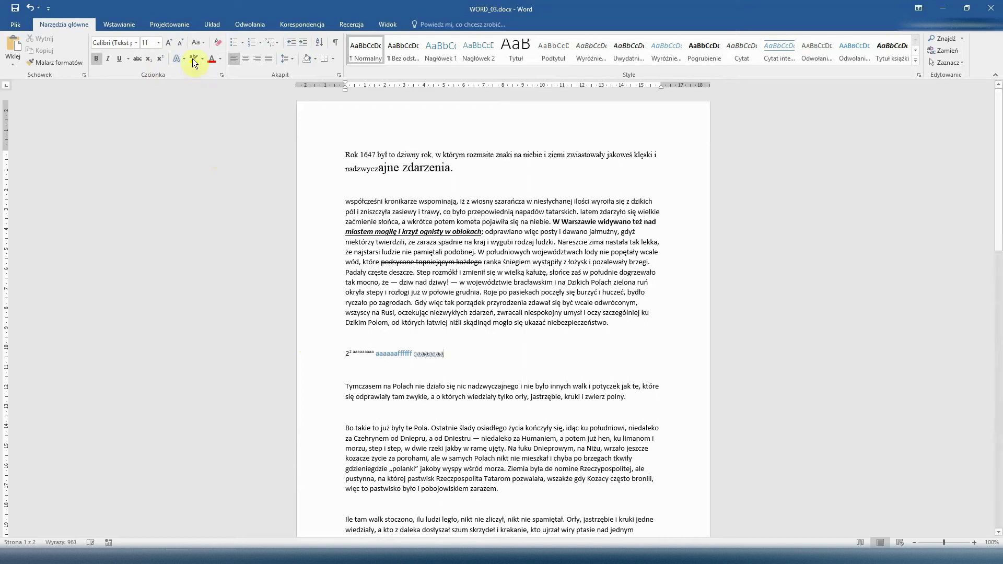
click(374, 373)
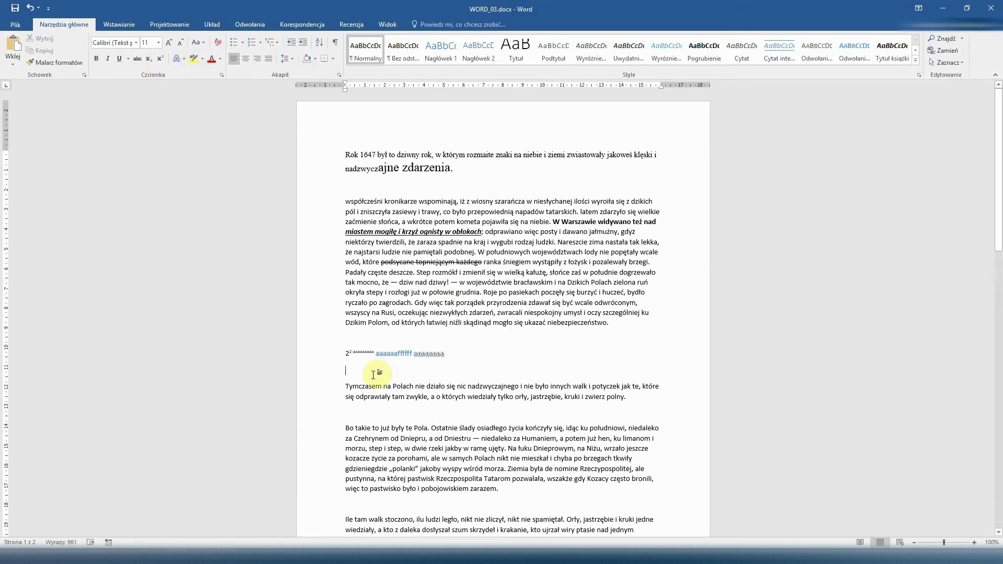
Highlight 'Tymczasem na Polach nie działo się nic' yellow, then two following phrases green.
drag(346, 387, 467, 387)
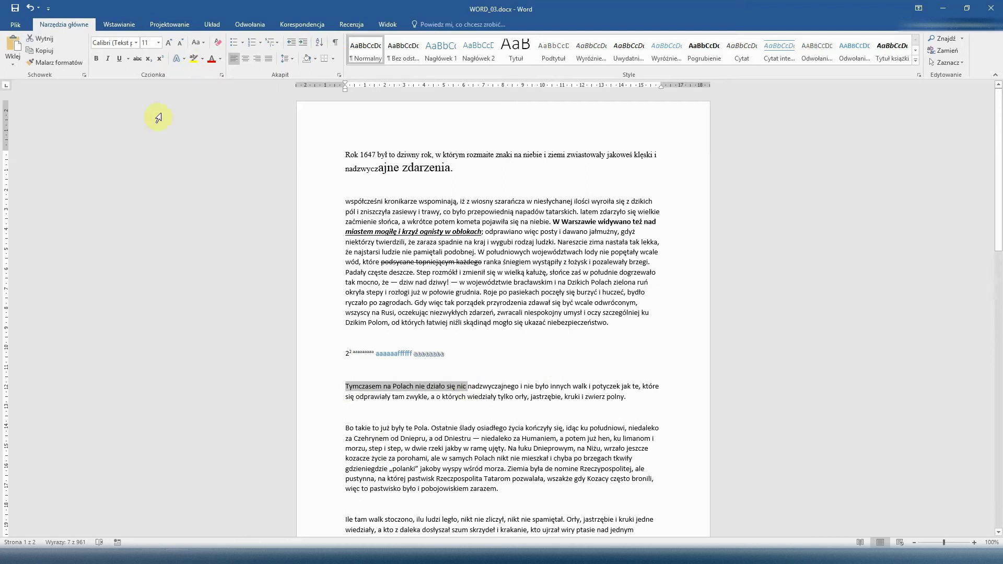
click(193, 59)
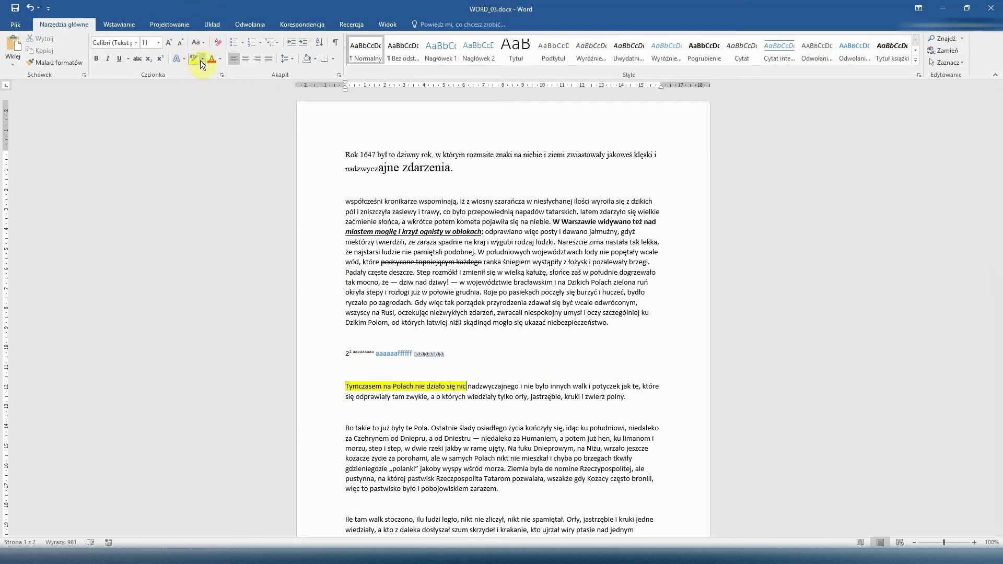
click(201, 61)
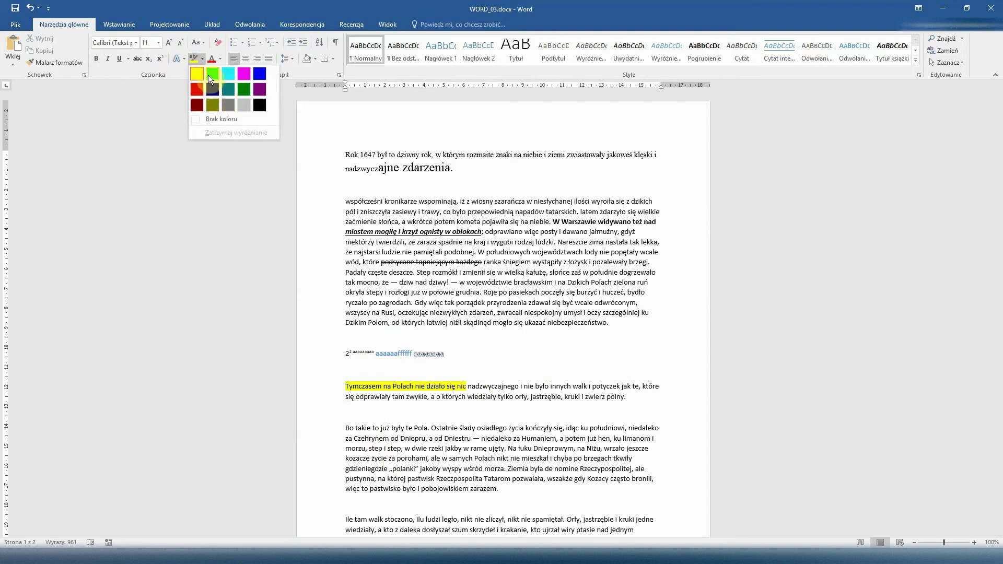
click(212, 74)
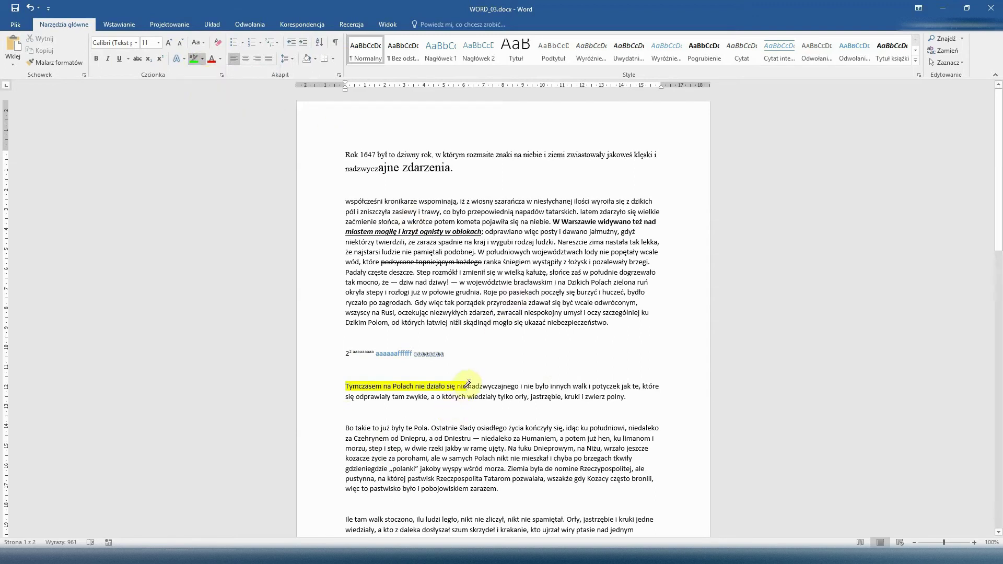
drag(468, 386, 620, 386)
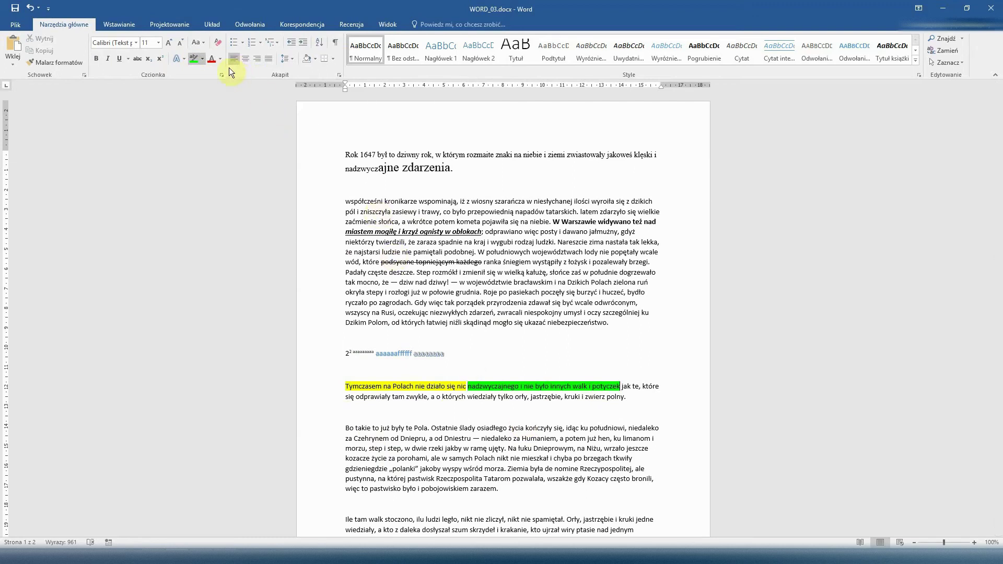
drag(357, 397, 429, 396)
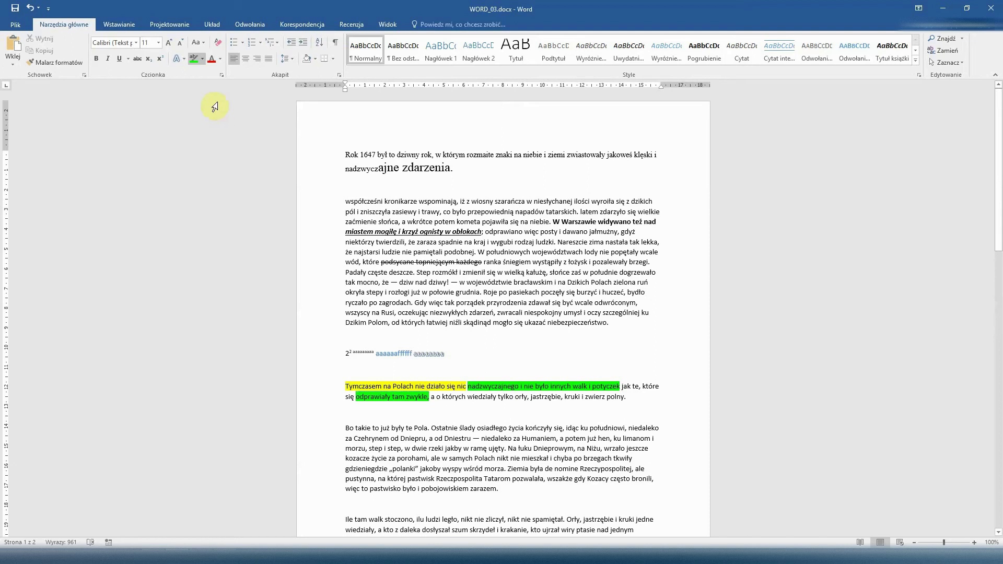
click(194, 58)
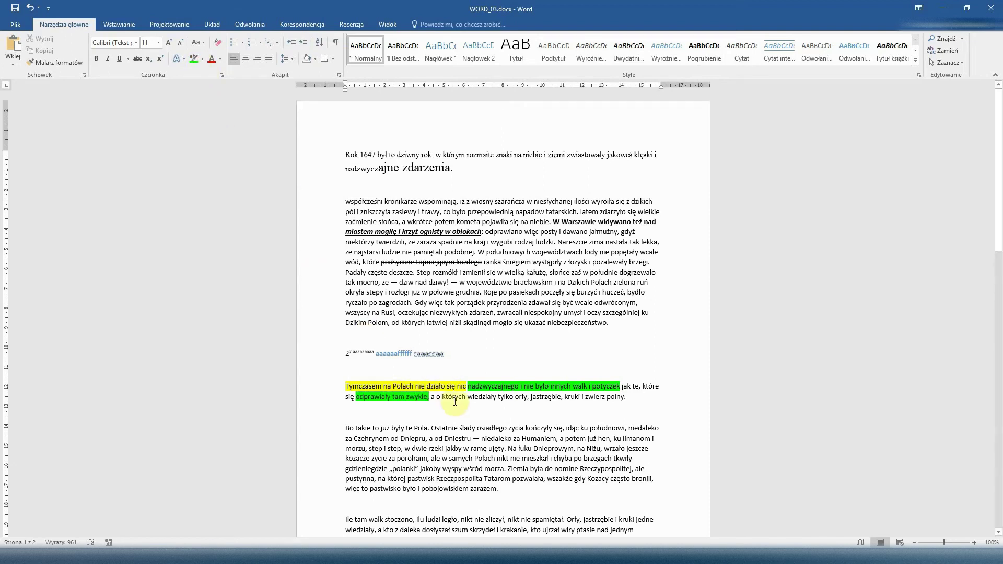
Colour 'których widziały tylko orły, jastrzębie' violet from More Colors, after briefly trying red.
drag(441, 398, 561, 398)
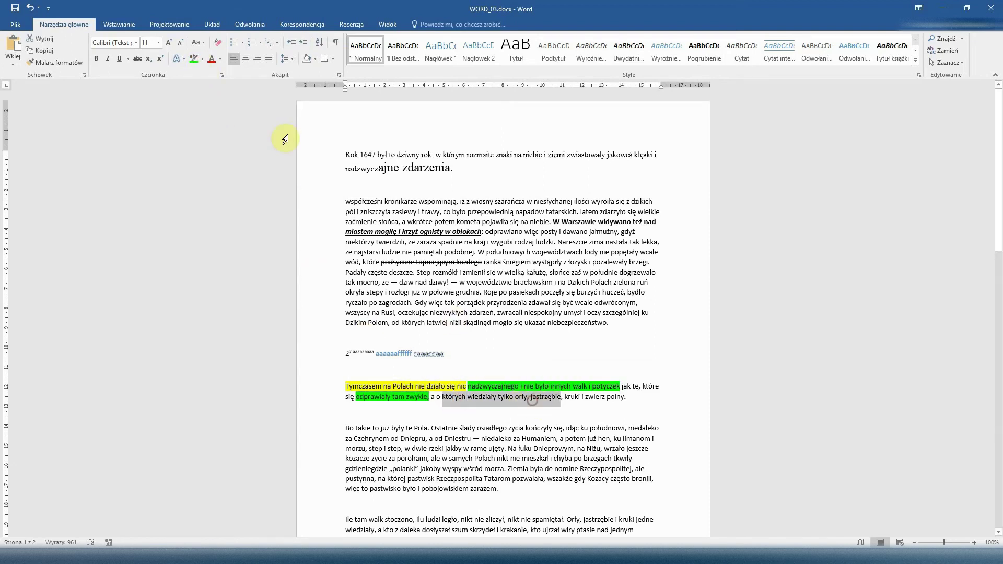
click(211, 59)
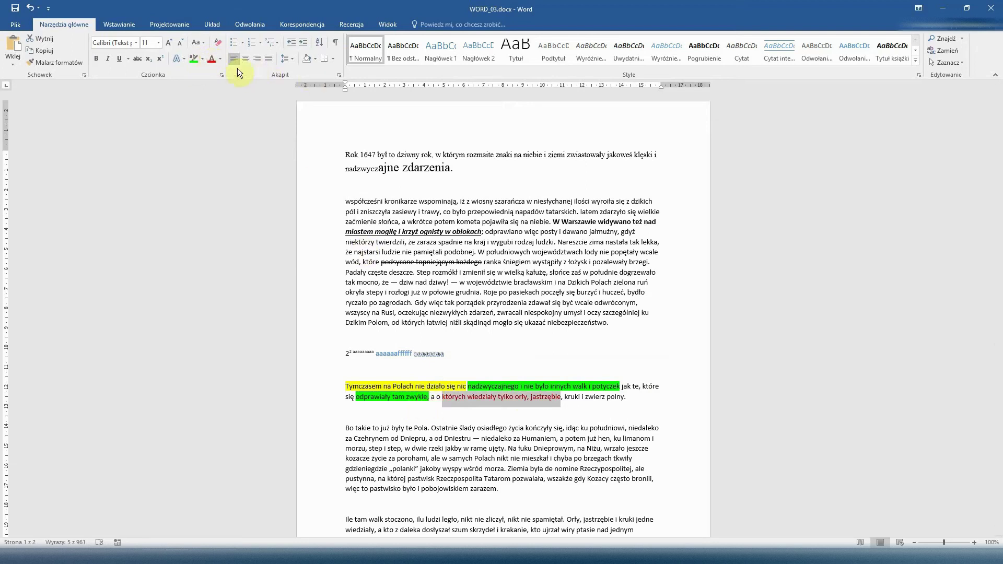
click(220, 60)
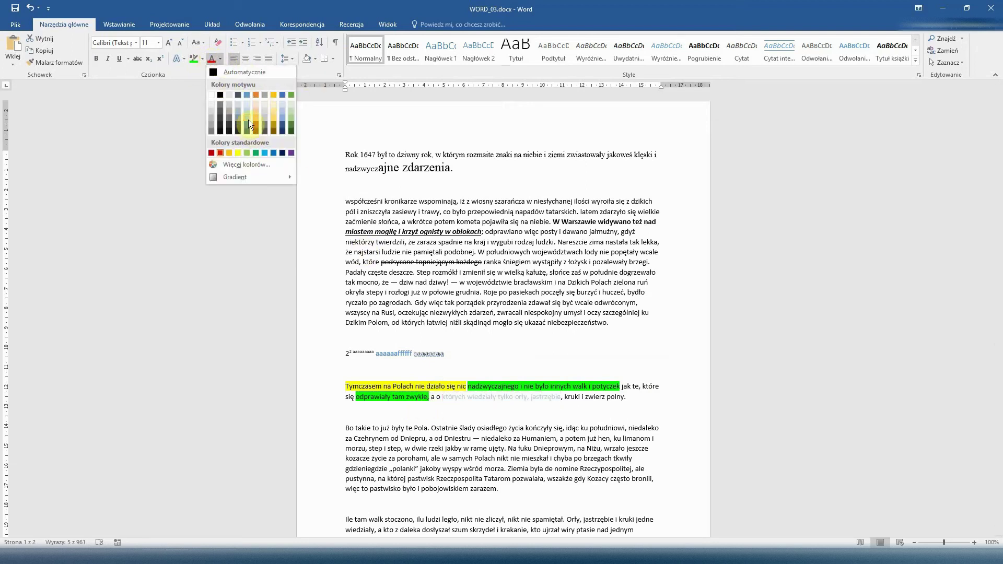
click(242, 164)
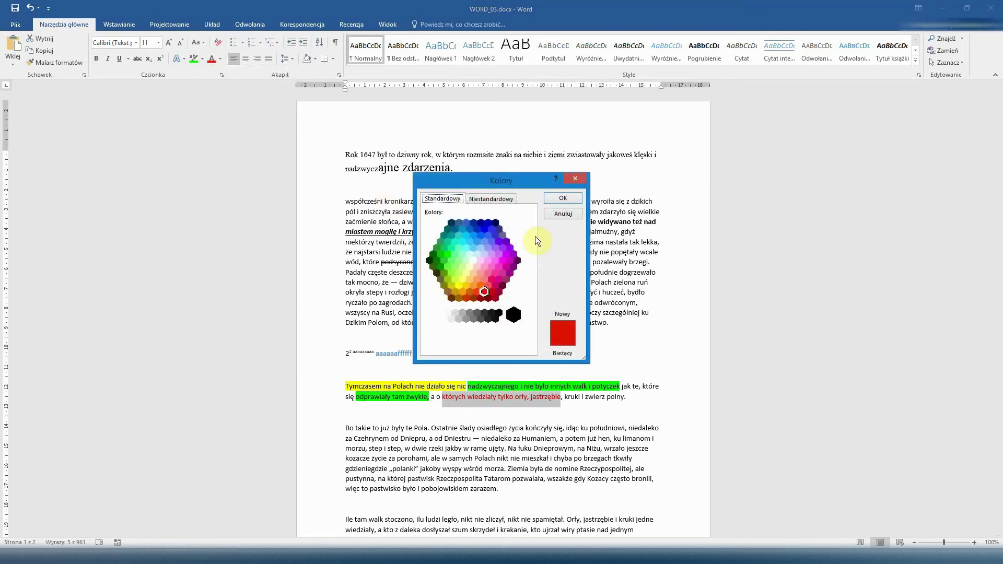
click(491, 232)
click(495, 249)
click(549, 198)
click(569, 416)
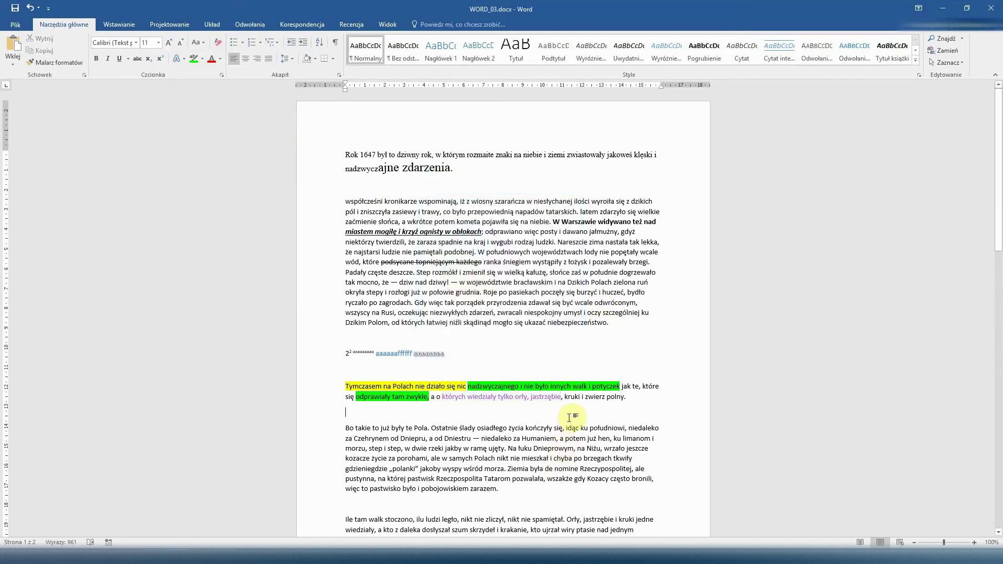
key(ctrl+z)
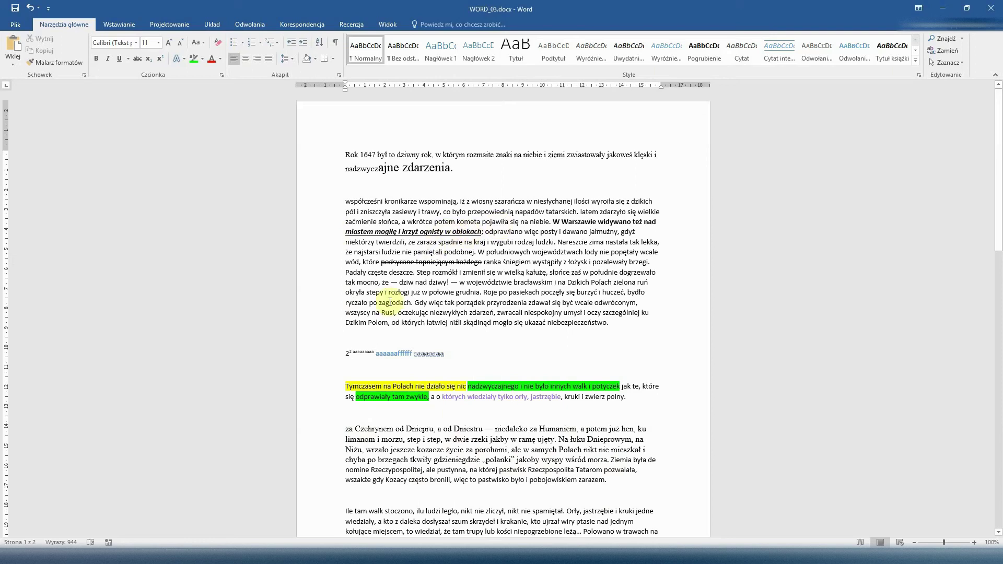
Copy the bold italic underlined formatting of 'miastem mogiłę i krzyż ognisty w obłokach' with Format Painter.
drag(345, 231, 481, 231)
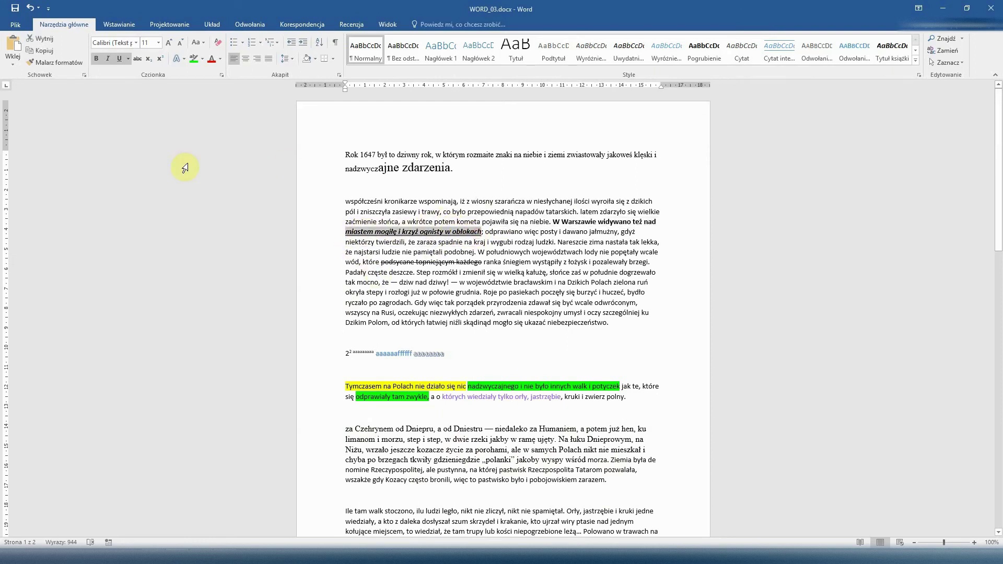
click(53, 63)
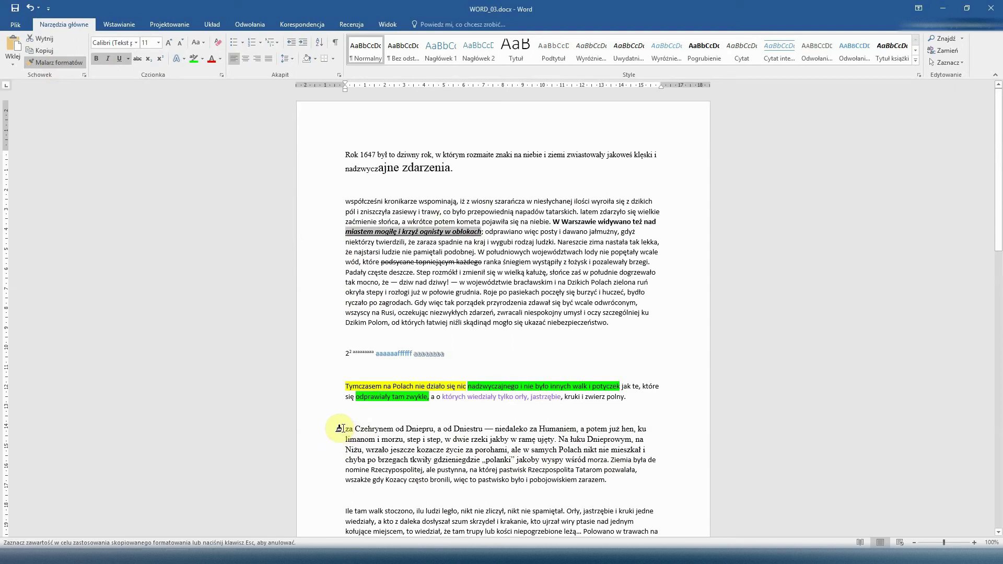
Paint the copied formatting across the paragraph beginning 'za Czehrynem od Dniepru'.
mouse_move(343, 429)
mouse_down()
mouse_move(577, 480)
mouse_move(614, 477)
mouse_up()
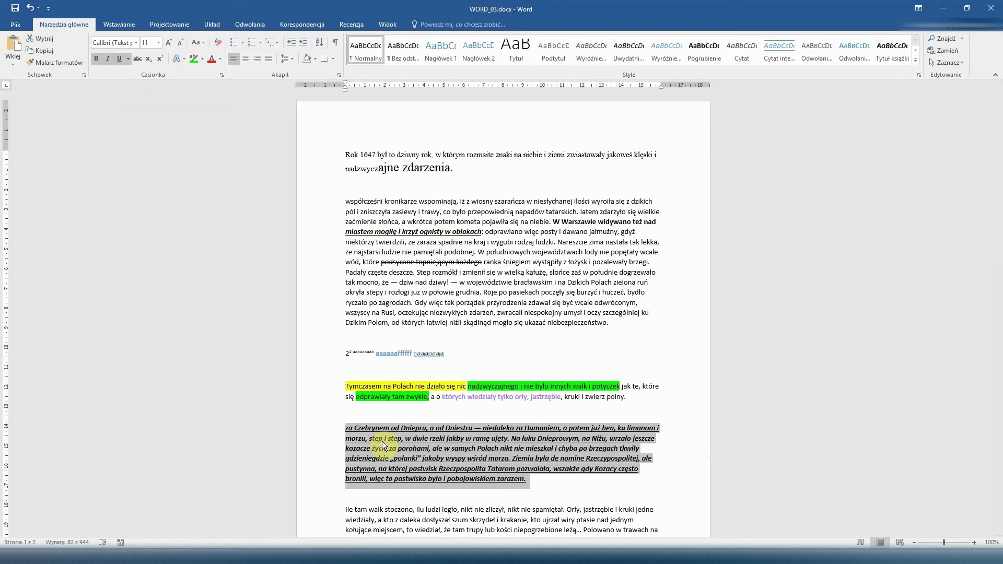
click(423, 239)
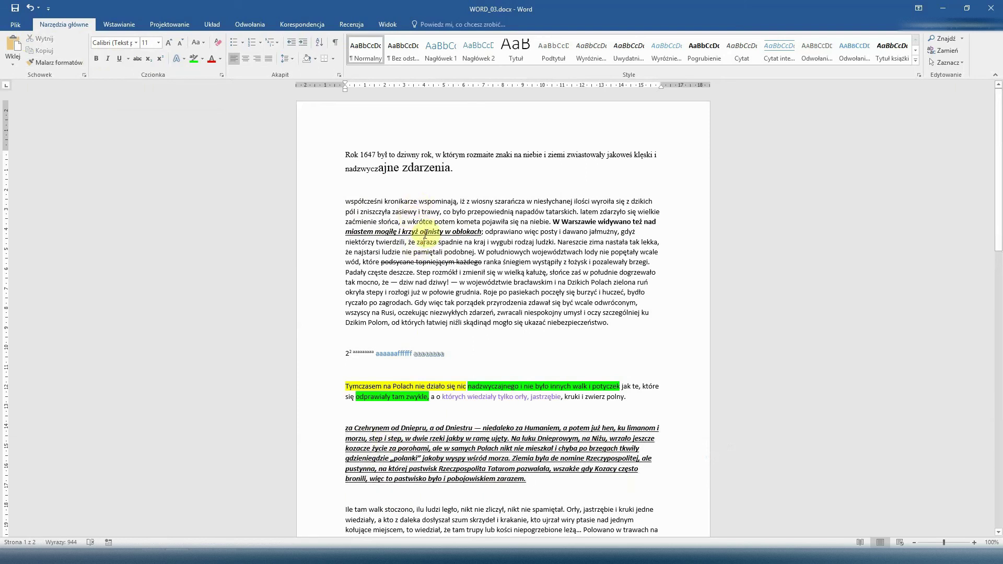
drag(420, 232, 558, 232)
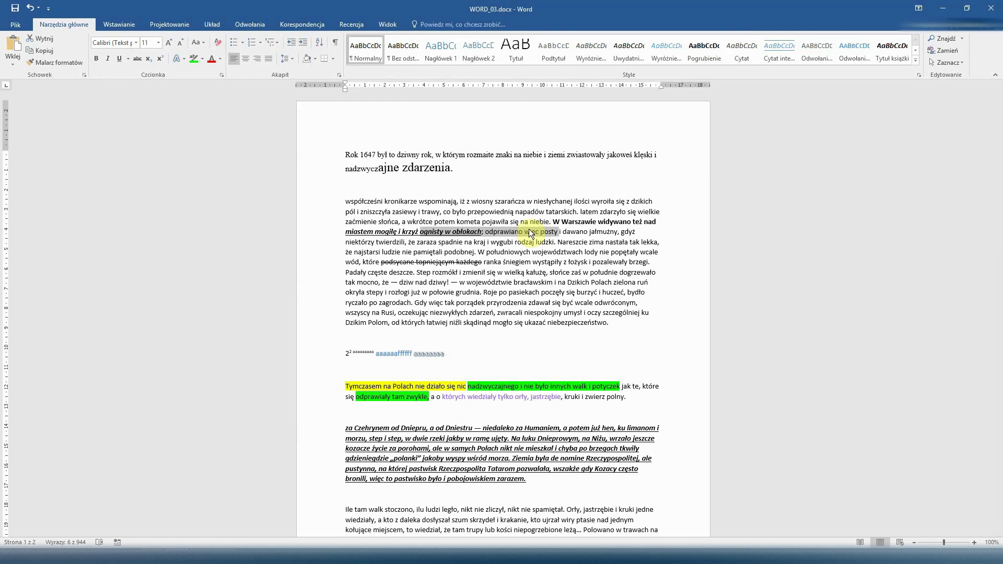
Clear all formatting from the 'współcześni kronikarze' paragraph, leaving plain unstyled text.
click(490, 253)
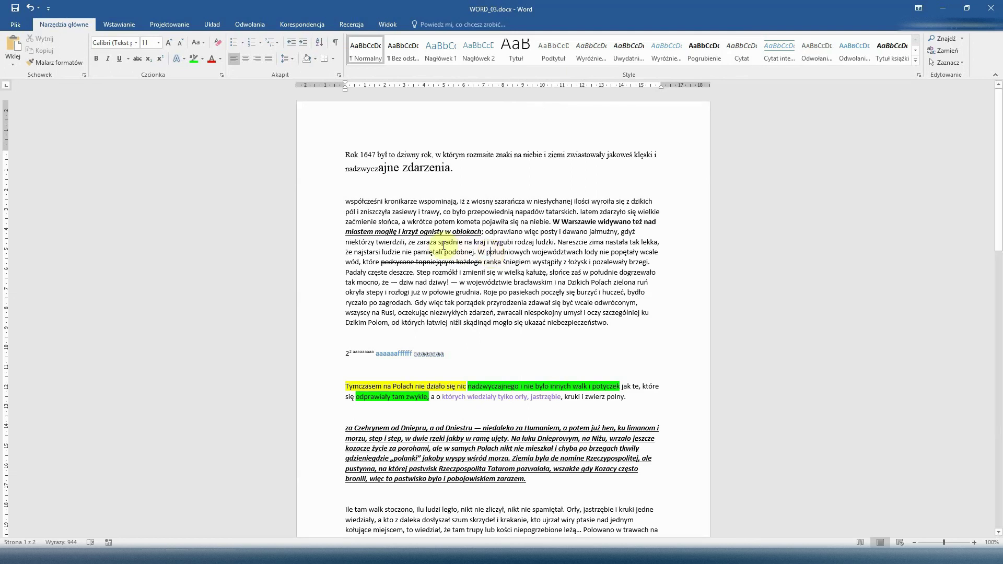
click(343, 202)
drag(343, 202, 610, 323)
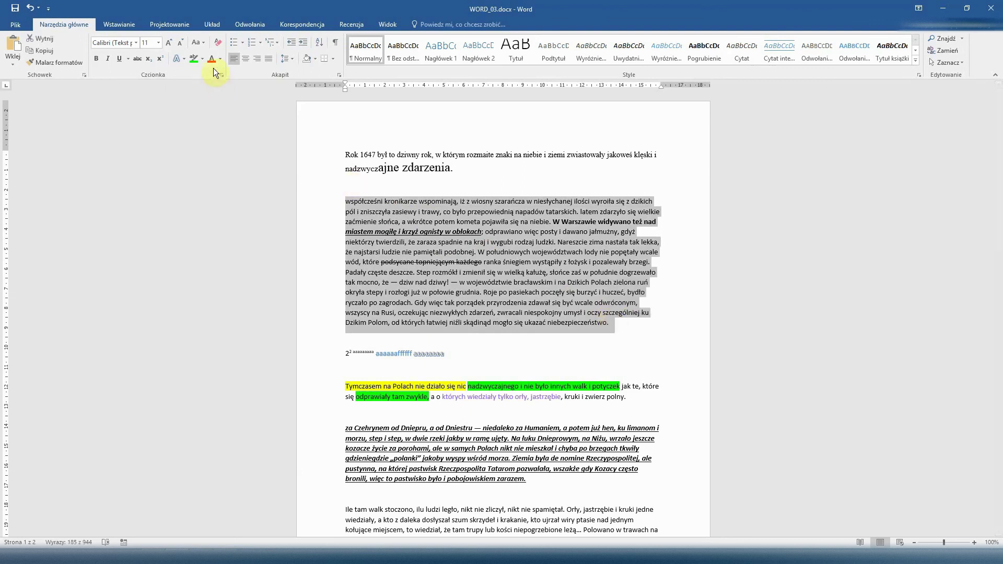
click(220, 42)
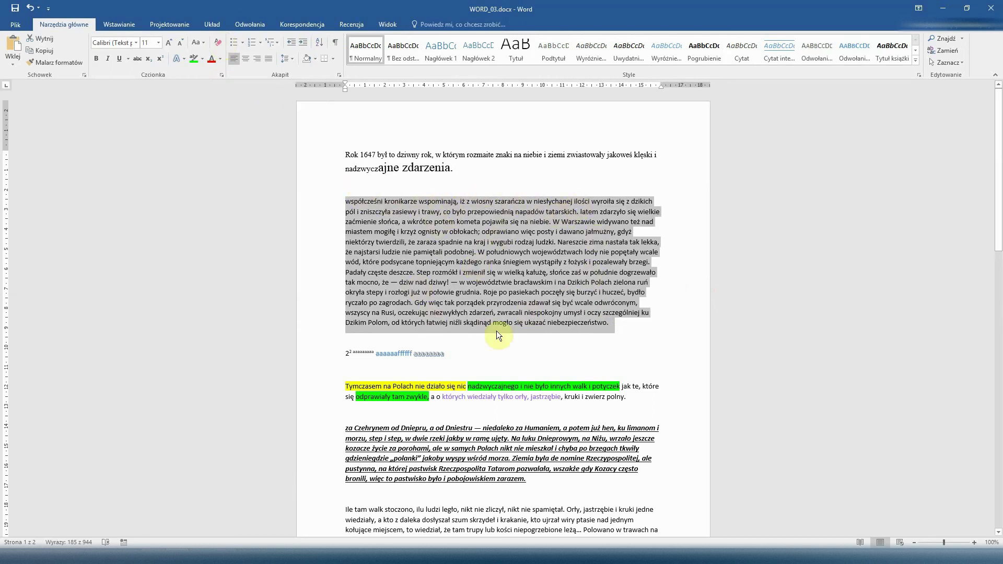
click(556, 282)
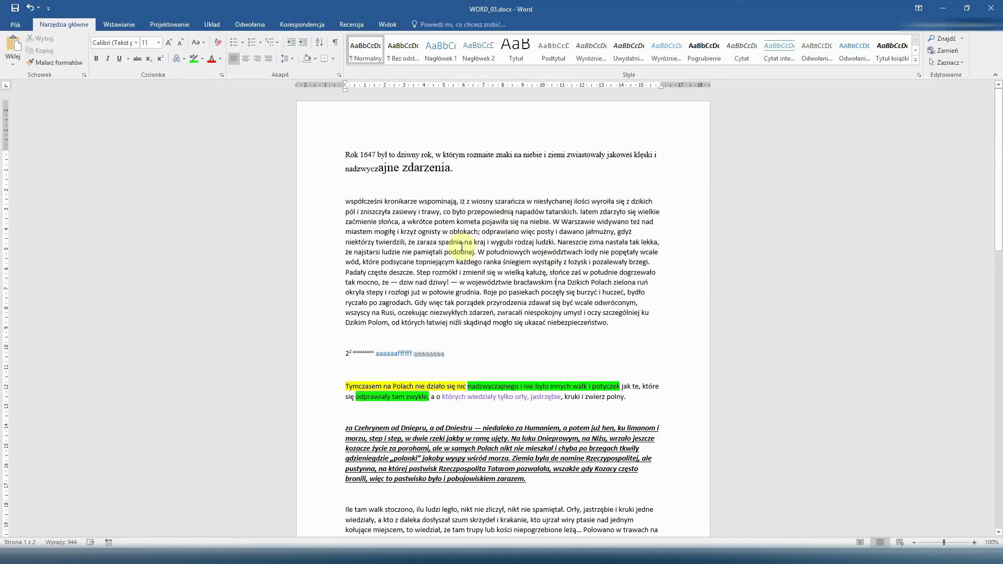